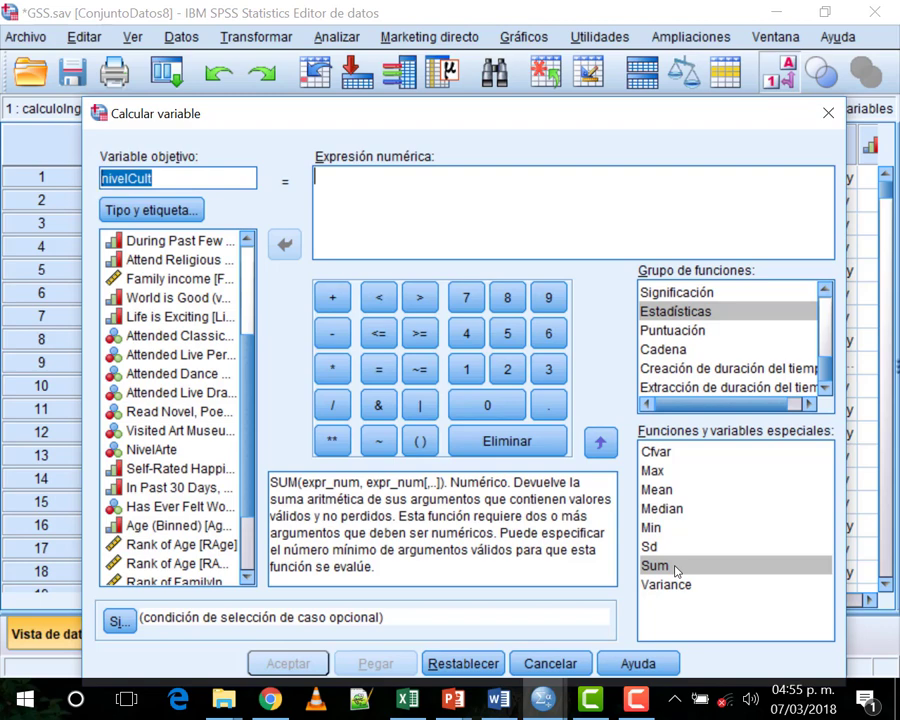
- Build the numeric expression SUM(SawClassical,SawPop,SawDance,SawDrama,ReadBook,SawArt) for the target variable nivelCult
double_click(675, 566)
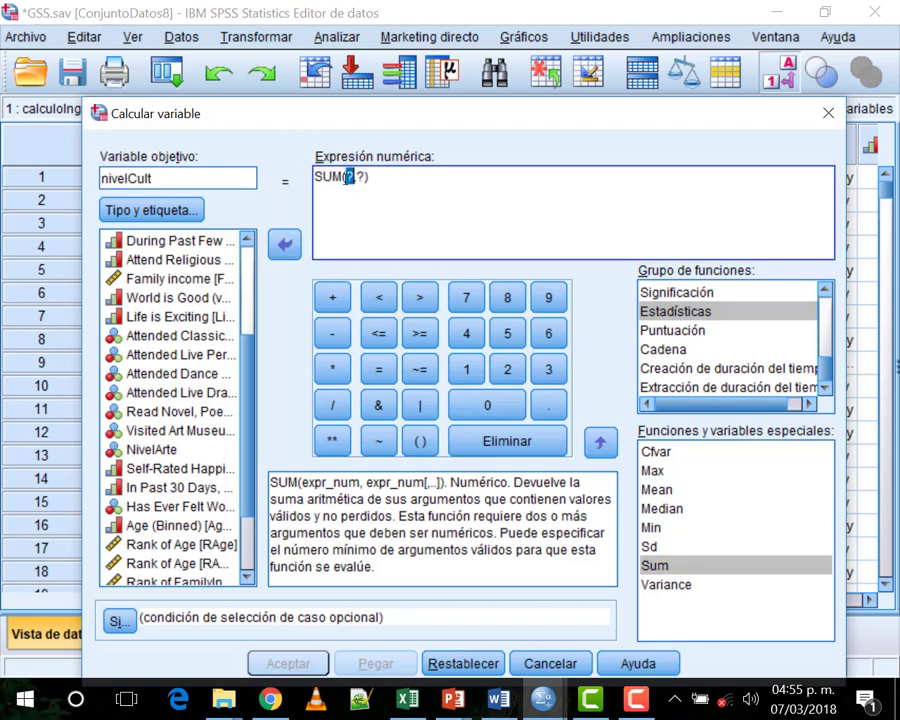
double_click(170, 335)
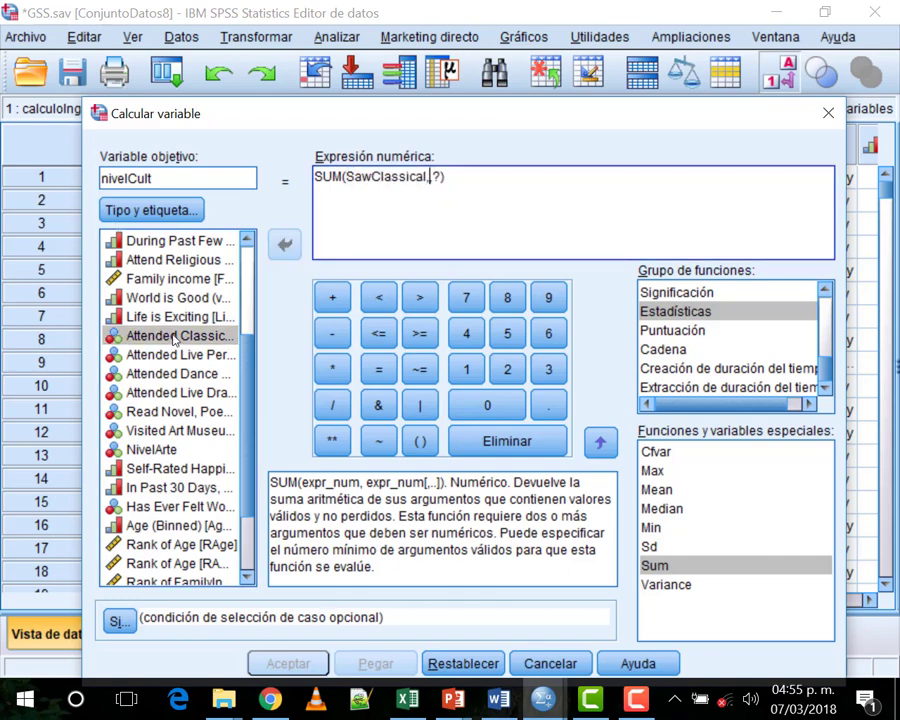
key(Down)
key(Return)
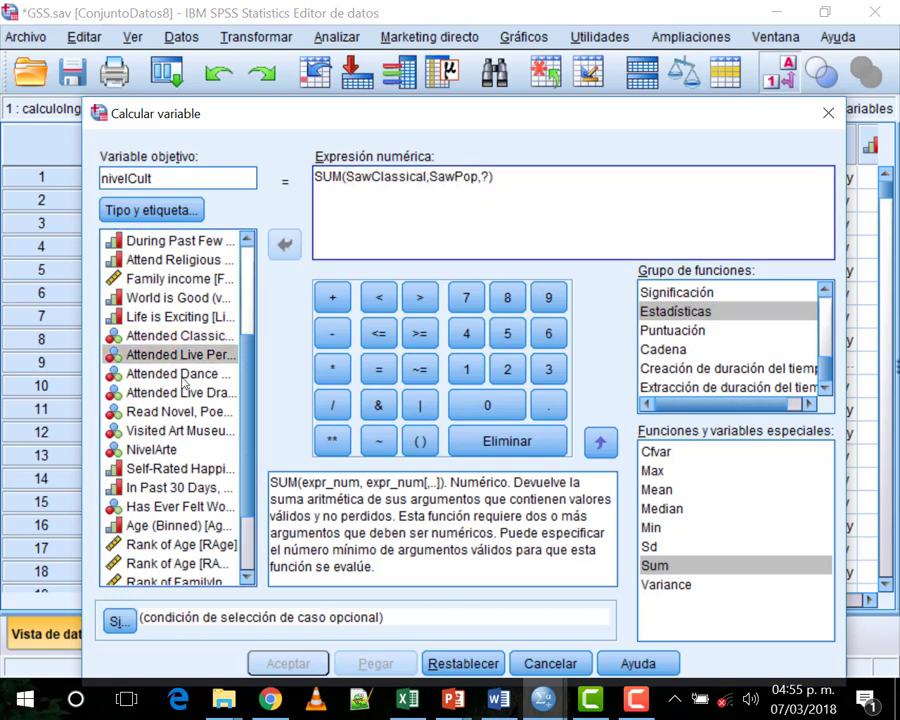
key(Down)
key(Return)
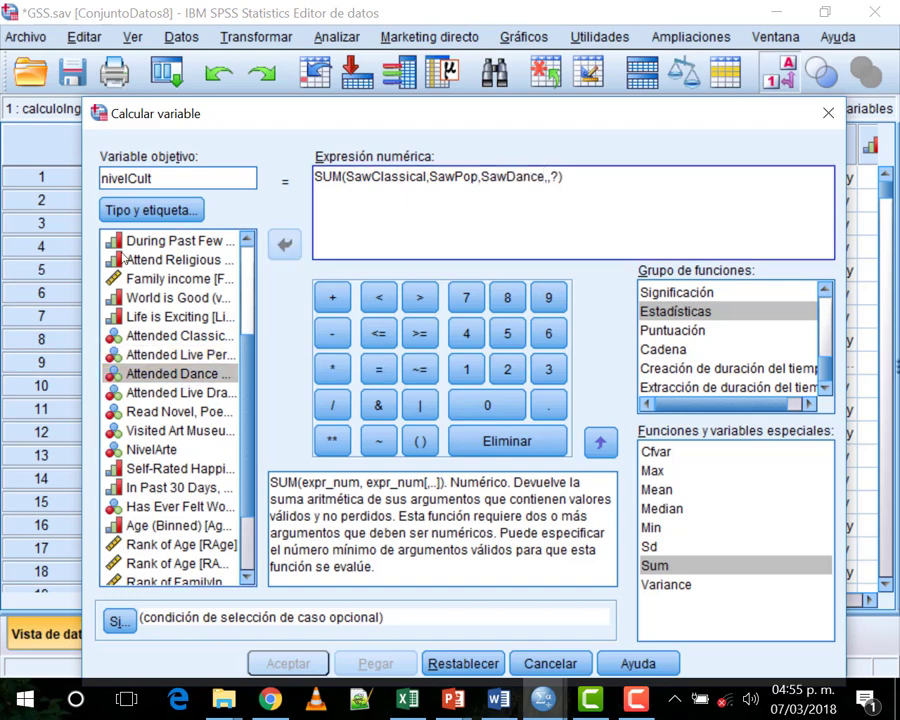
key(Down)
key(Return)
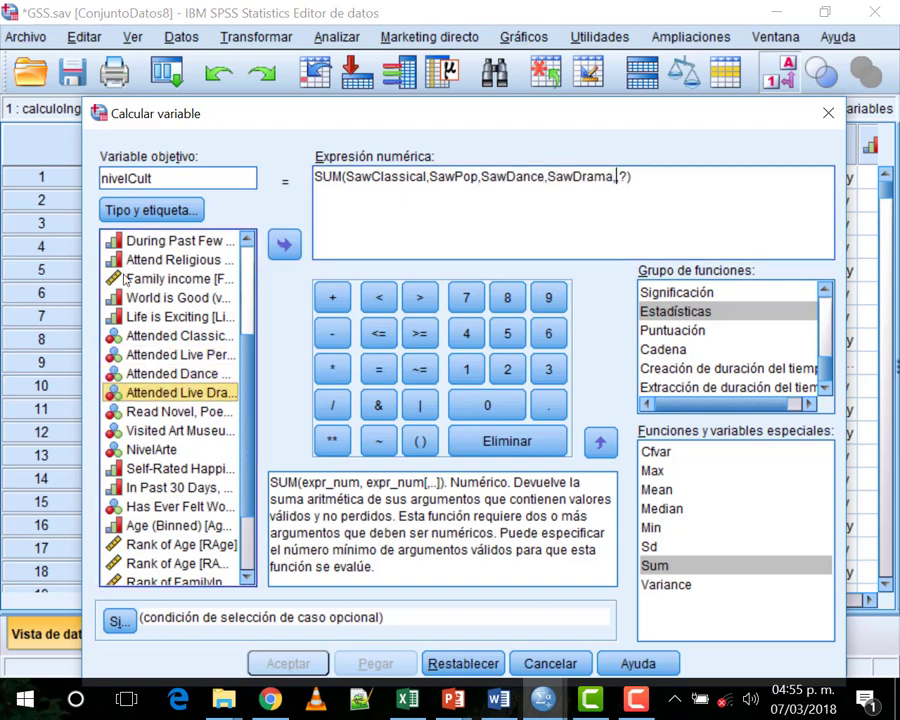
key(Down)
key(Return)
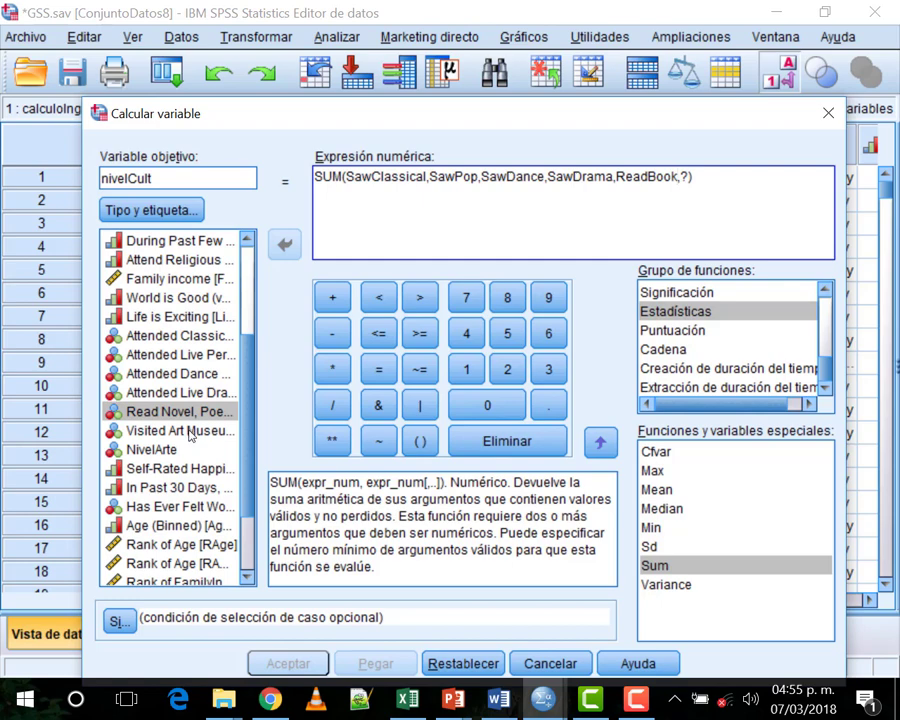
key(Down)
key(Return)
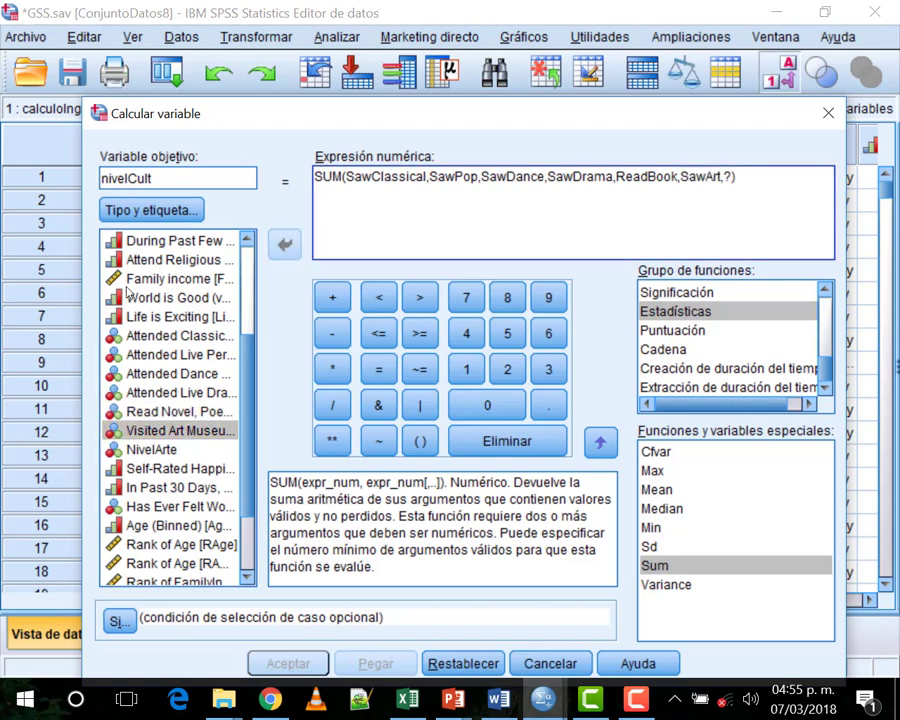
key(Delete)
key(Delete)
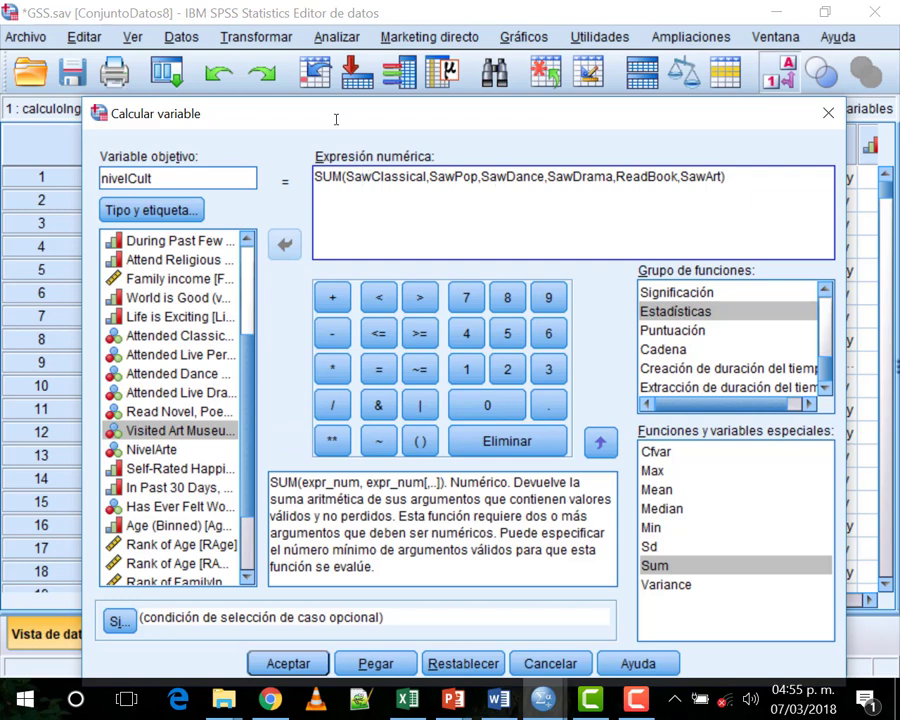
- Try the additive form SawClassical + SawPop below the SUM formula, and delete that text again
click(507, 177)
click(584, 177)
double_click(185, 338)
click(333, 297)
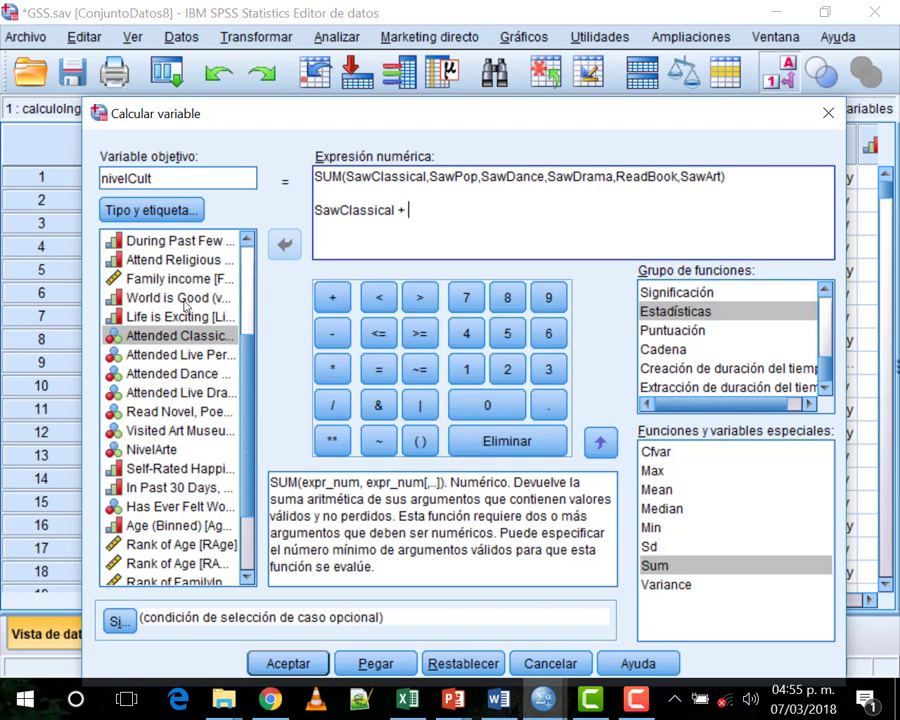
double_click(155, 362)
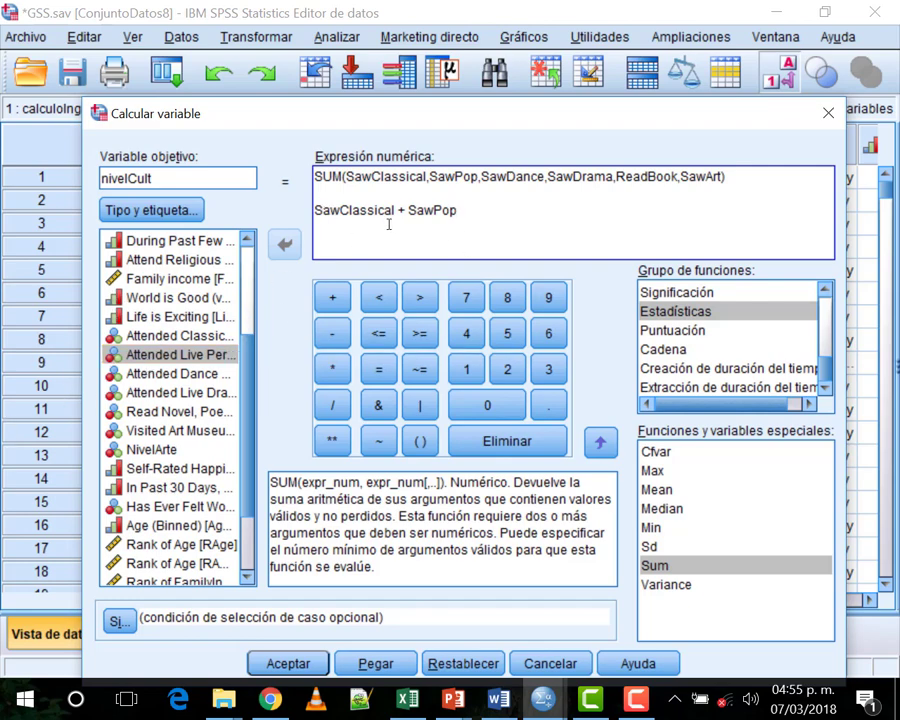
drag(475, 217, 362, 200)
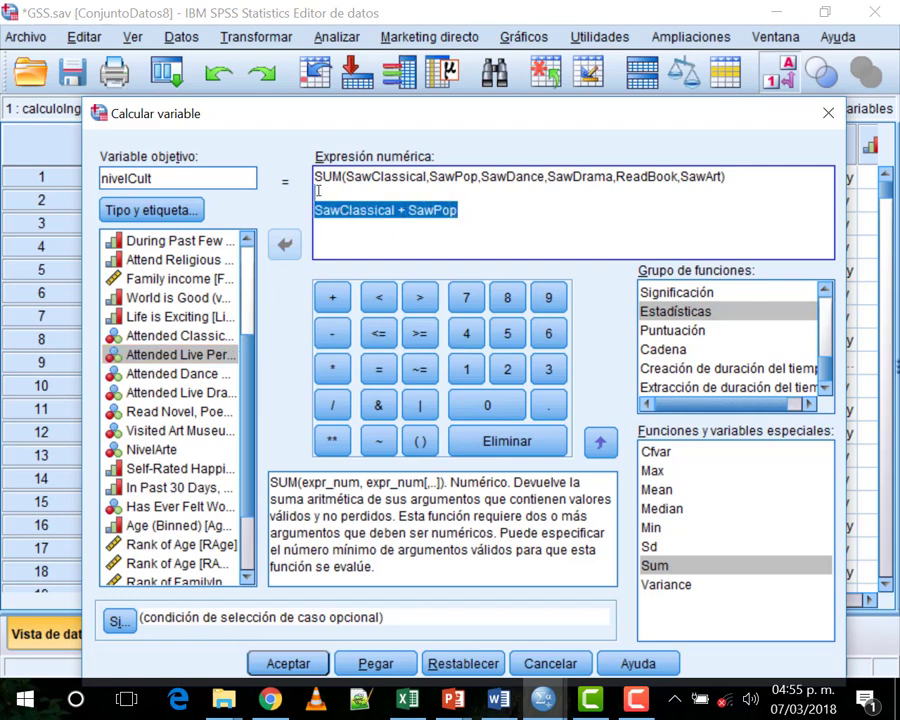
key(Delete)
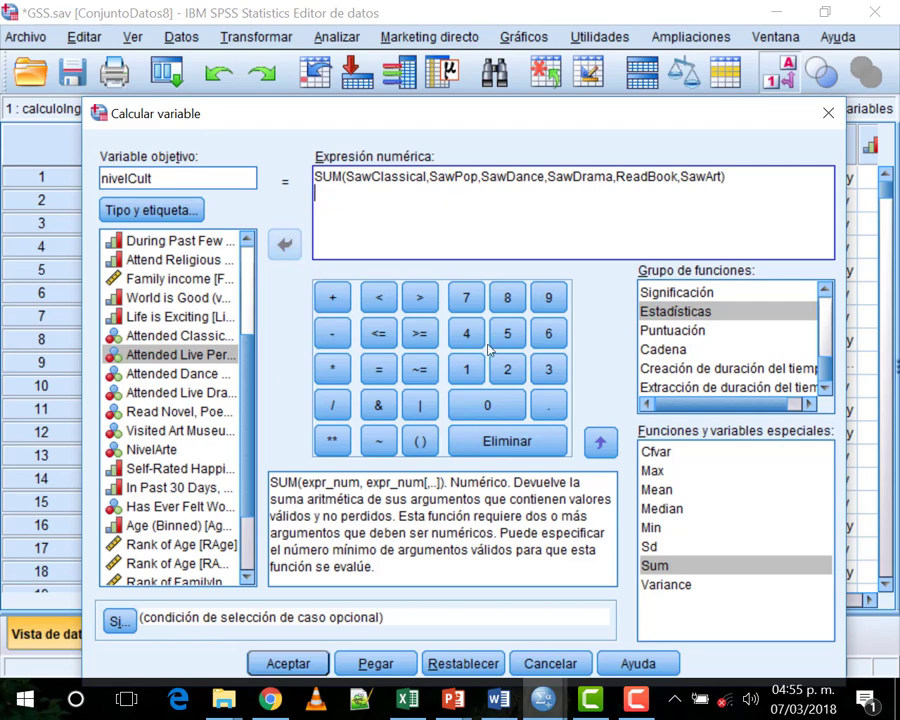
- Try the range form SUM(SawClassical to SawArt) on the line below the full formula, and remove it again
click(668, 564)
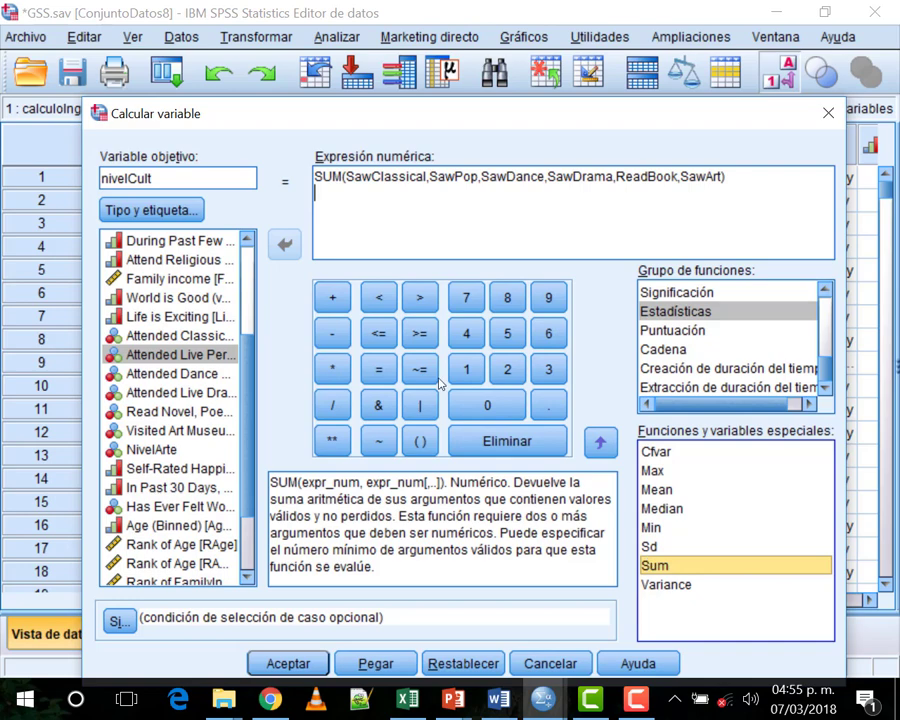
click(600, 441)
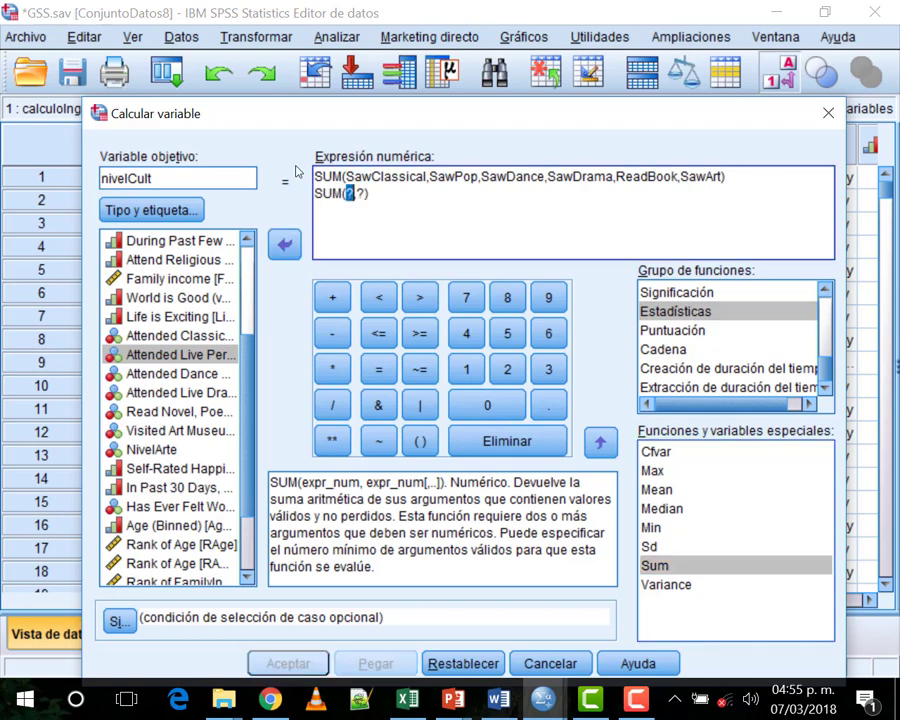
click(180, 335)
click(284, 244)
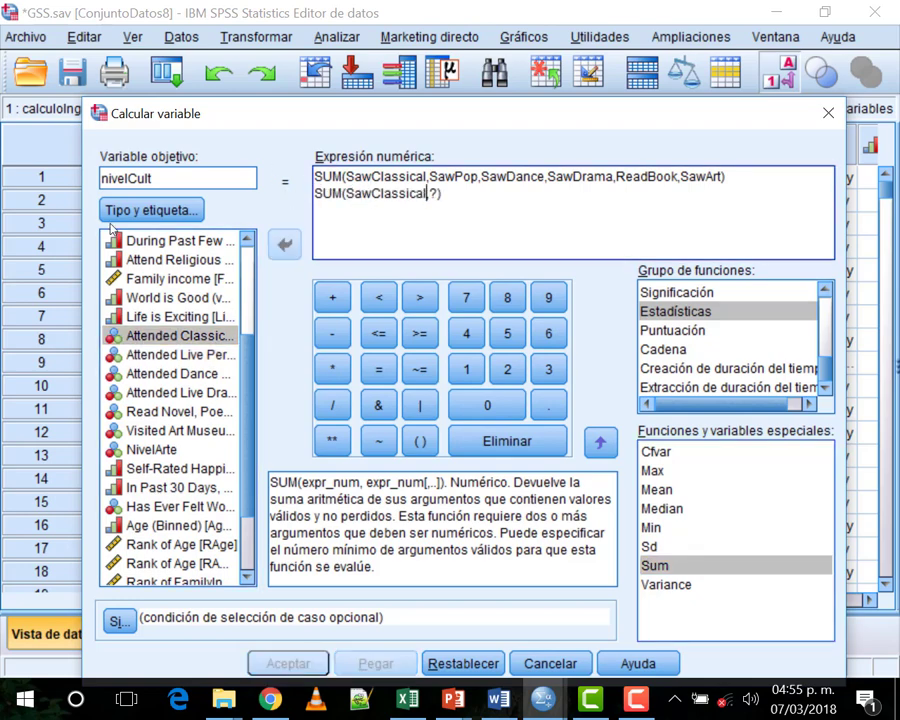
double_click(436, 194)
text(to)
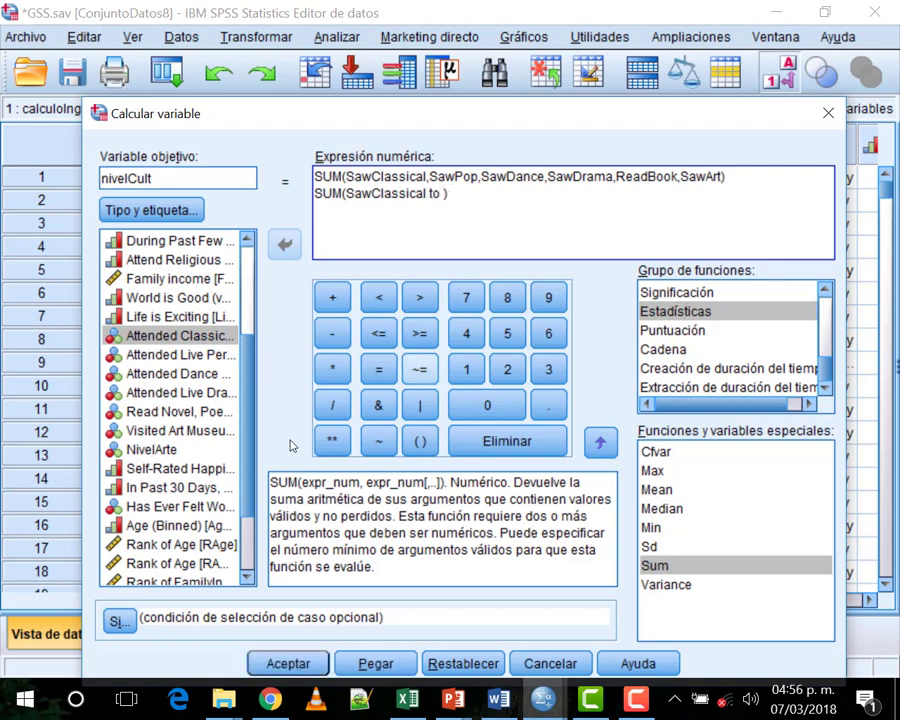
click(156, 432)
click(284, 244)
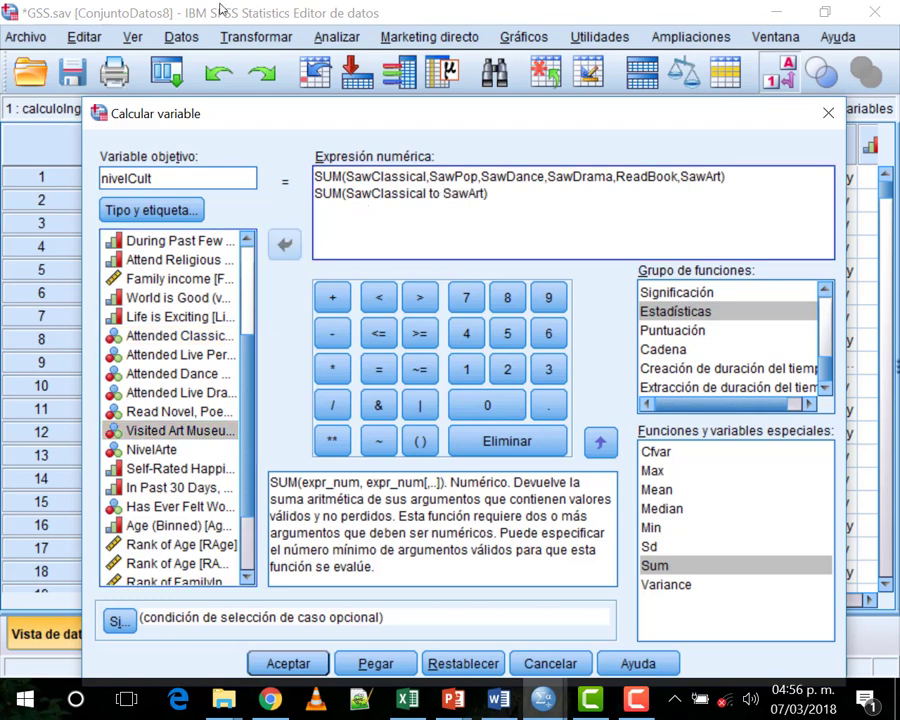
drag(488, 193, 277, 197)
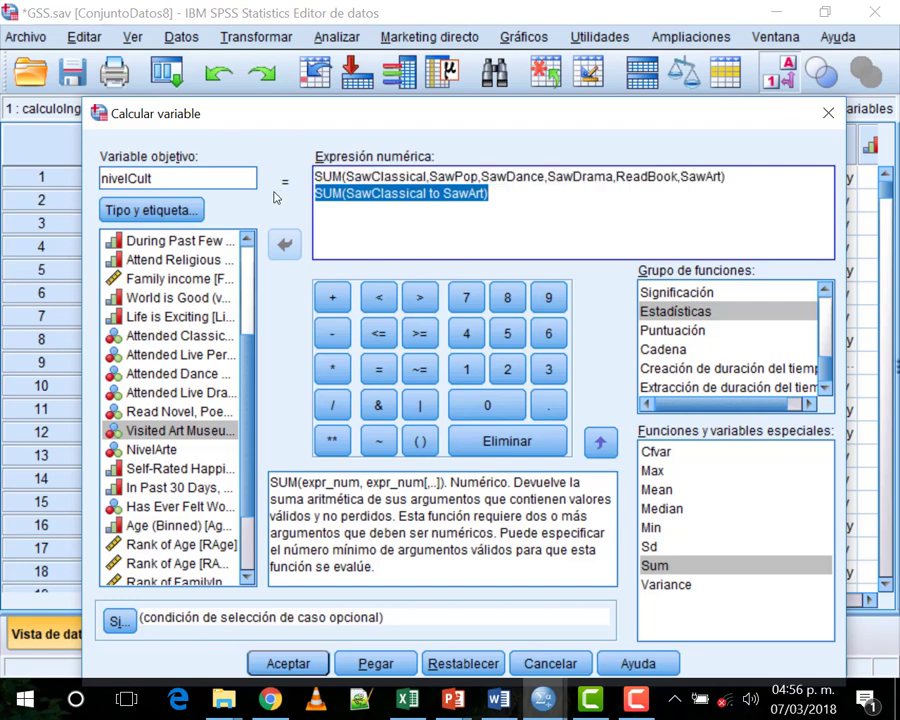
key(Delete)
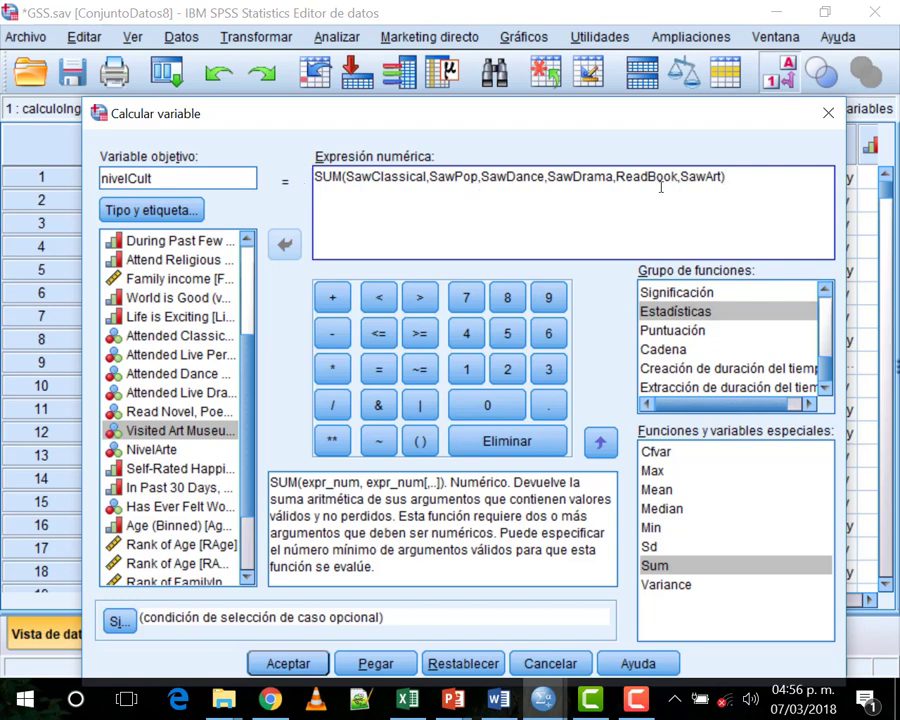
- Run the nivelCult computation and bring its new column into view in the GSS.sav data editor
click(288, 664)
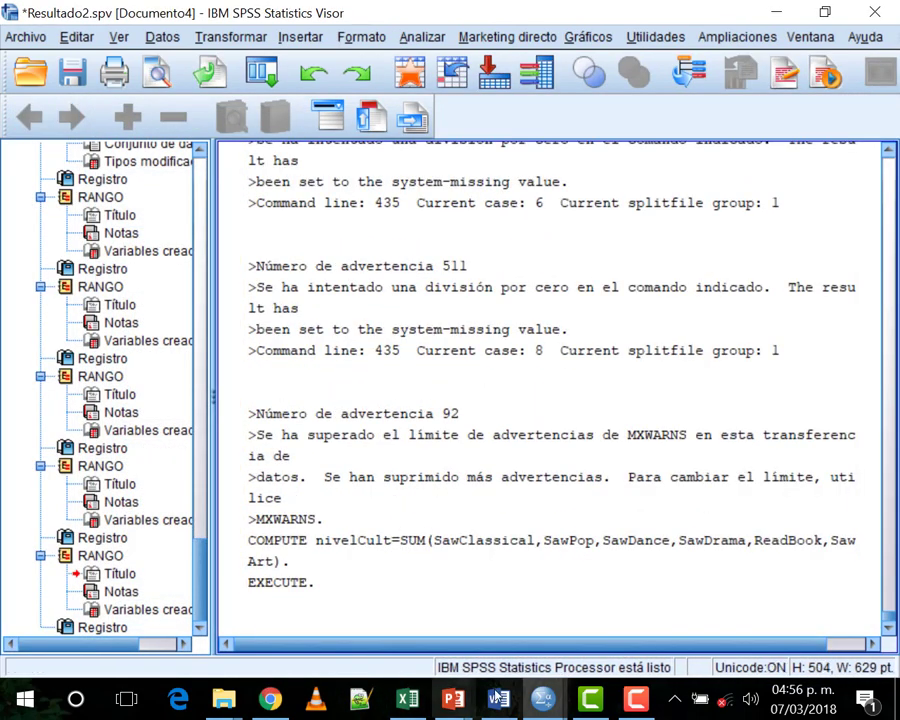
mouse_move(543, 698)
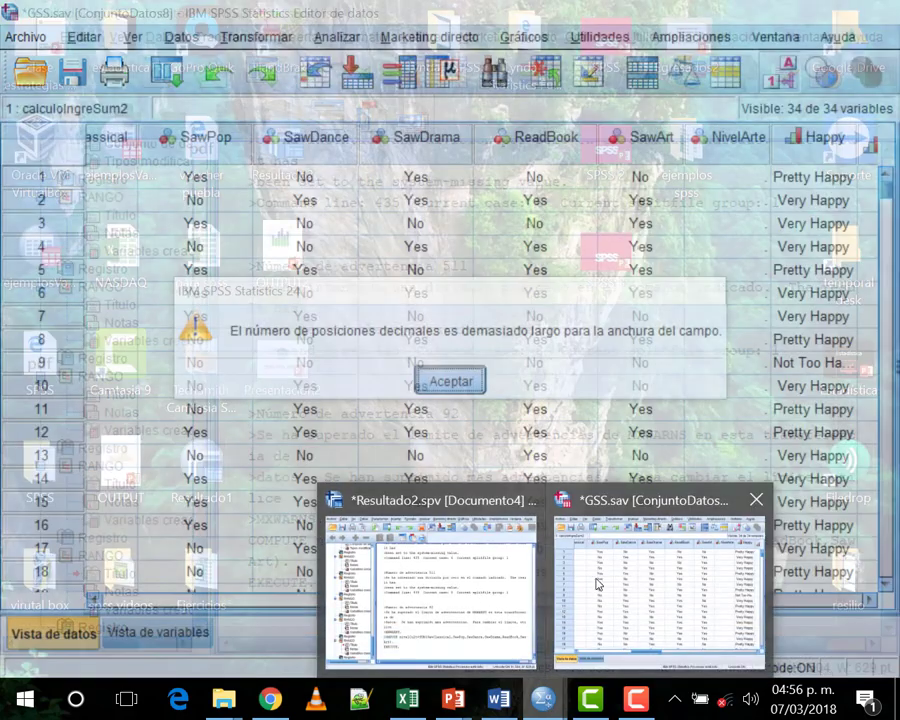
click(592, 580)
drag(450, 601, 745, 598)
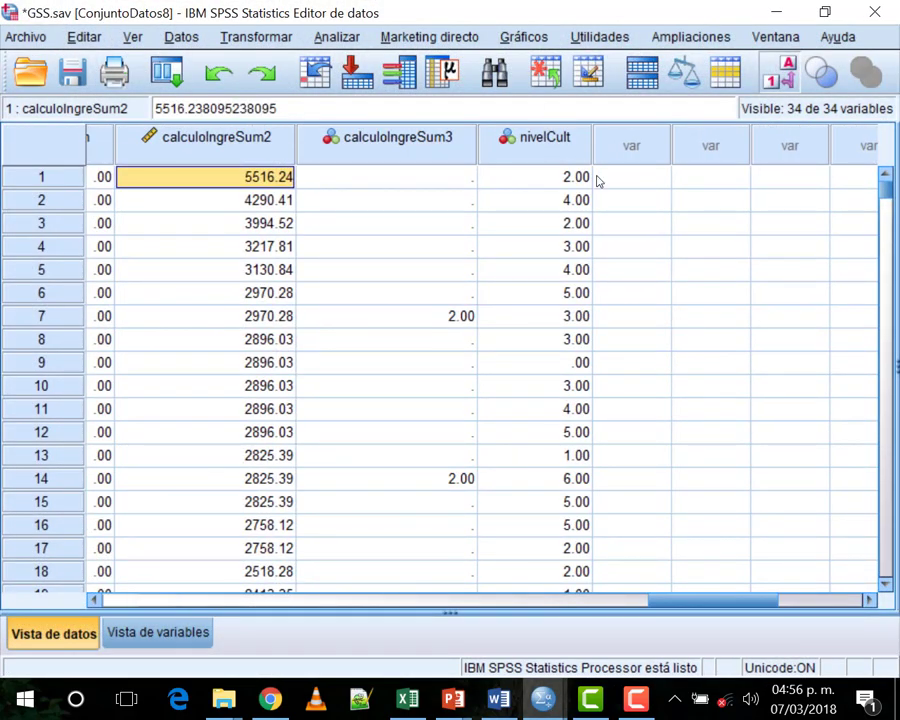
- Delete the calculoIngreSum3 variable from the dataset
click(385, 137)
right_click(380, 133)
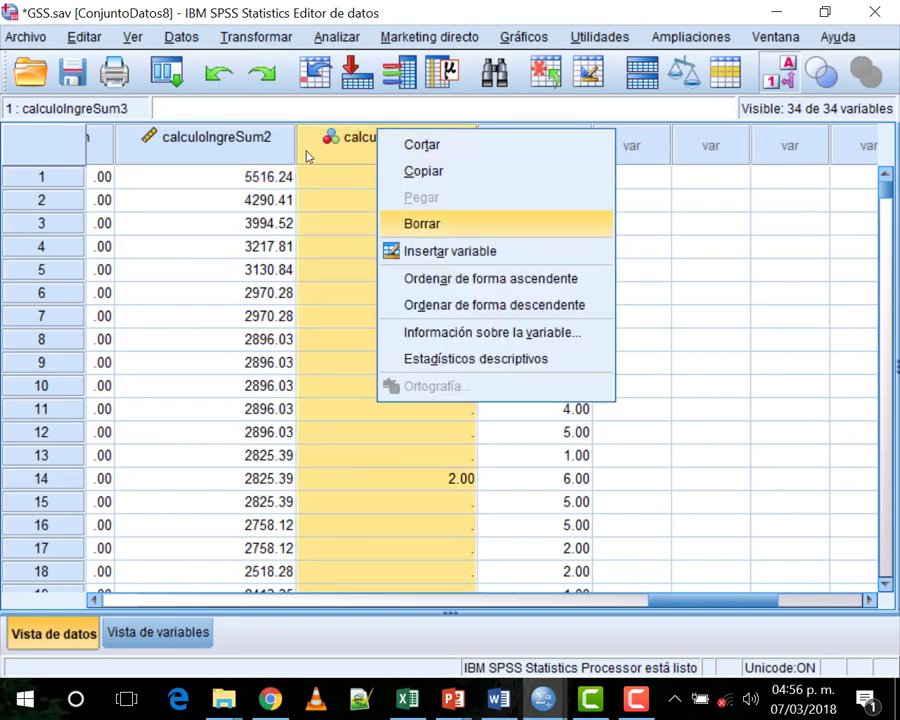
click(422, 223)
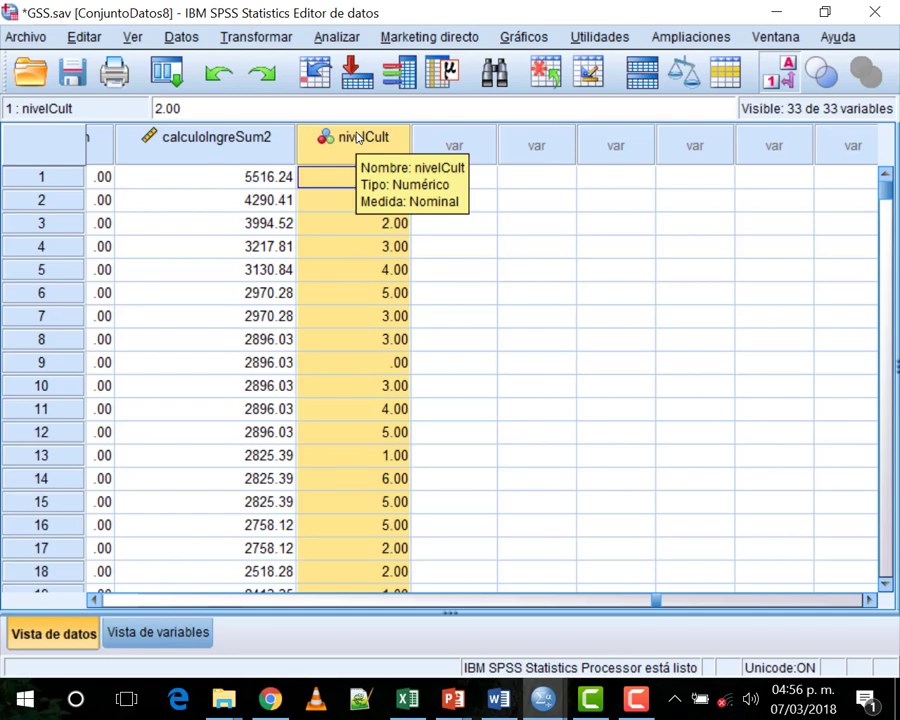
- In the variable definitions, set nivelCult's decimals to 0 and its width to 1
double_click(357, 137)
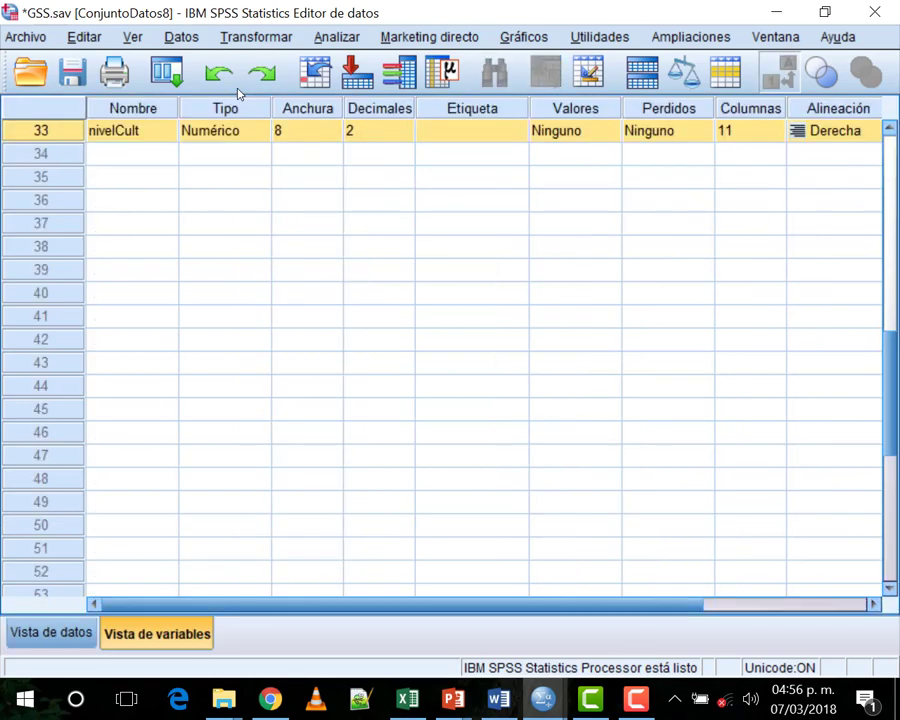
click(365, 137)
click(404, 154)
click(404, 154)
click(310, 151)
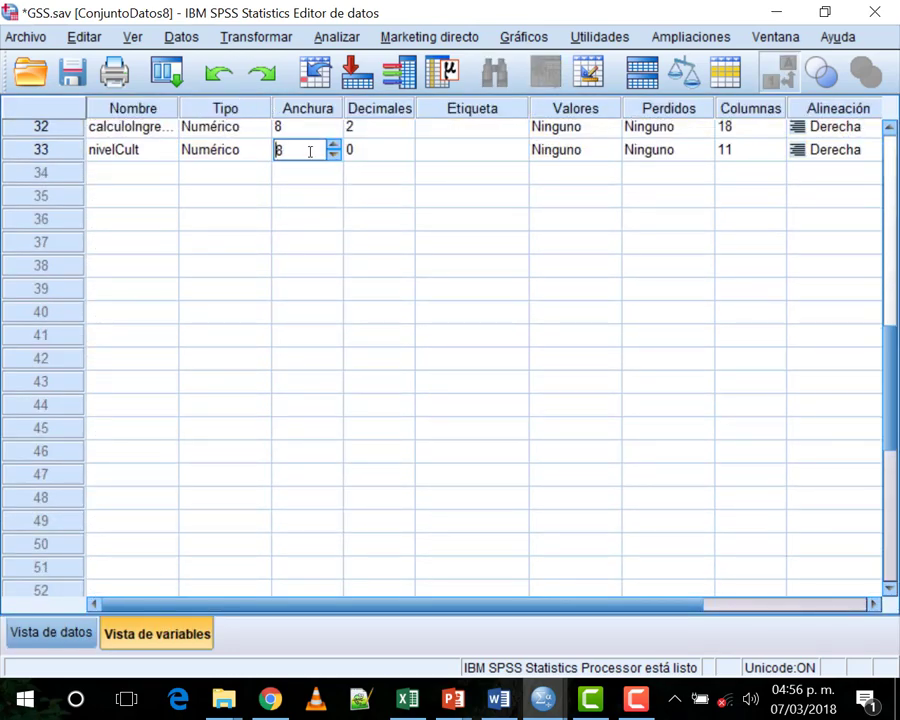
text(6)
key(Tab)
- Label the nivelCult variable "Nivel cultural de la persona" and return to the data view
key(Tab)
text(N)
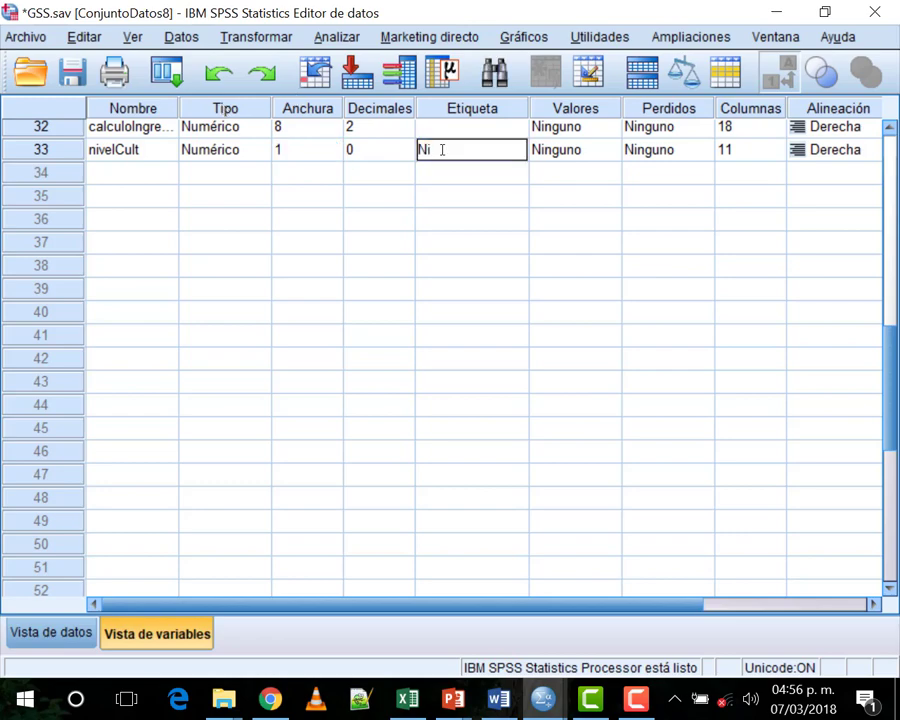
text(ivel cultural de la persona)
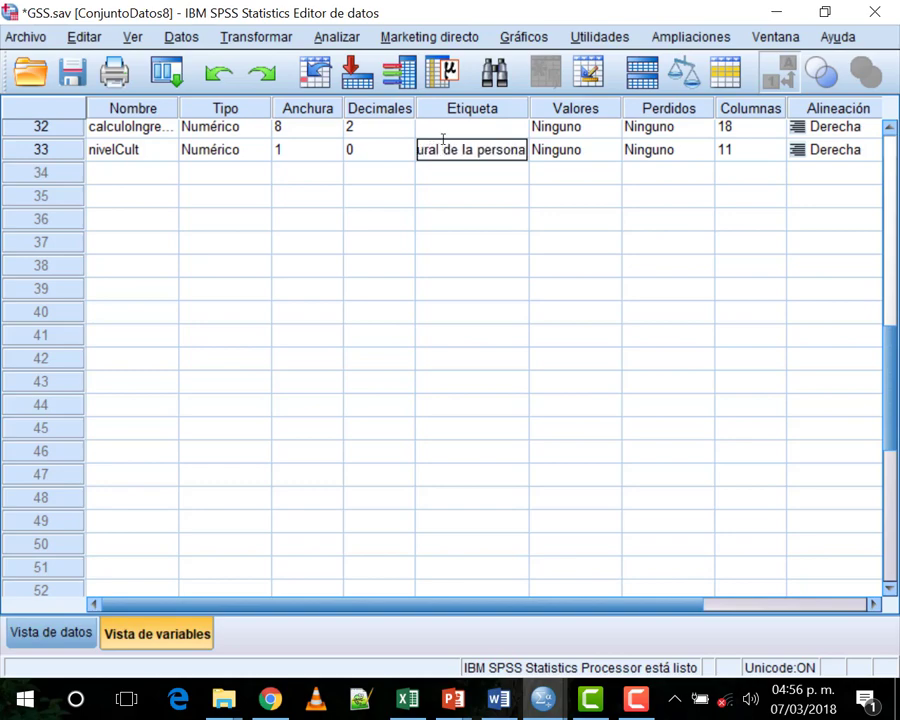
click(30, 634)
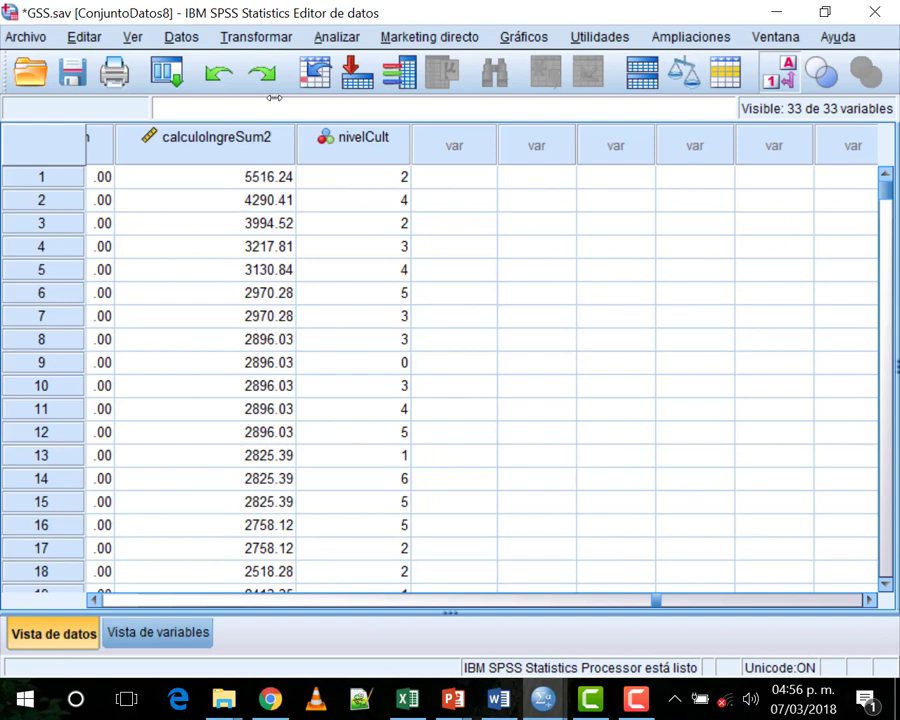
click(178, 636)
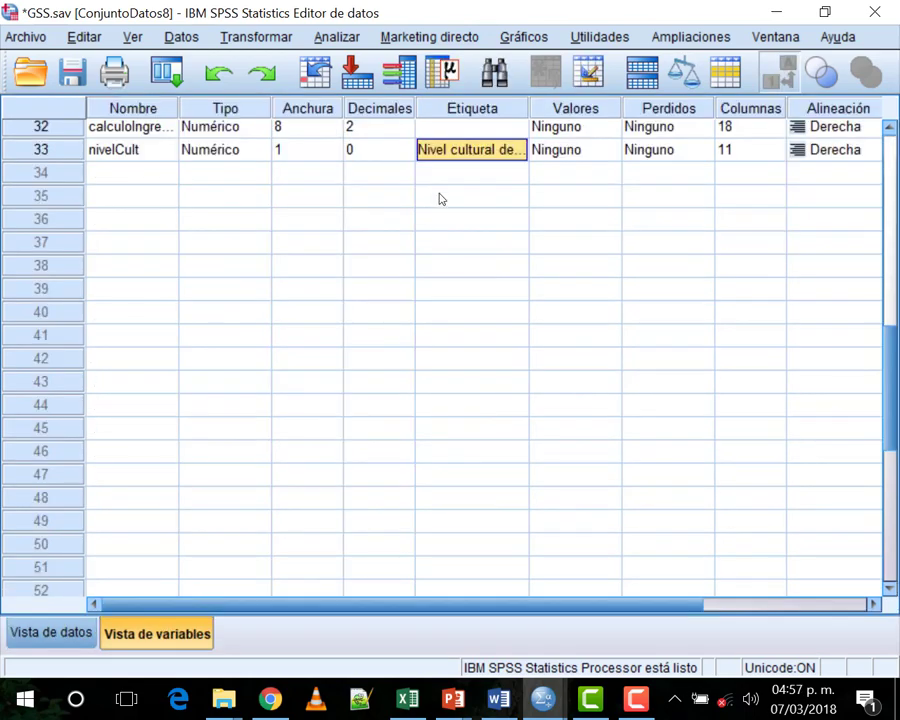
click(598, 152)
key(Tab)
click(600, 154)
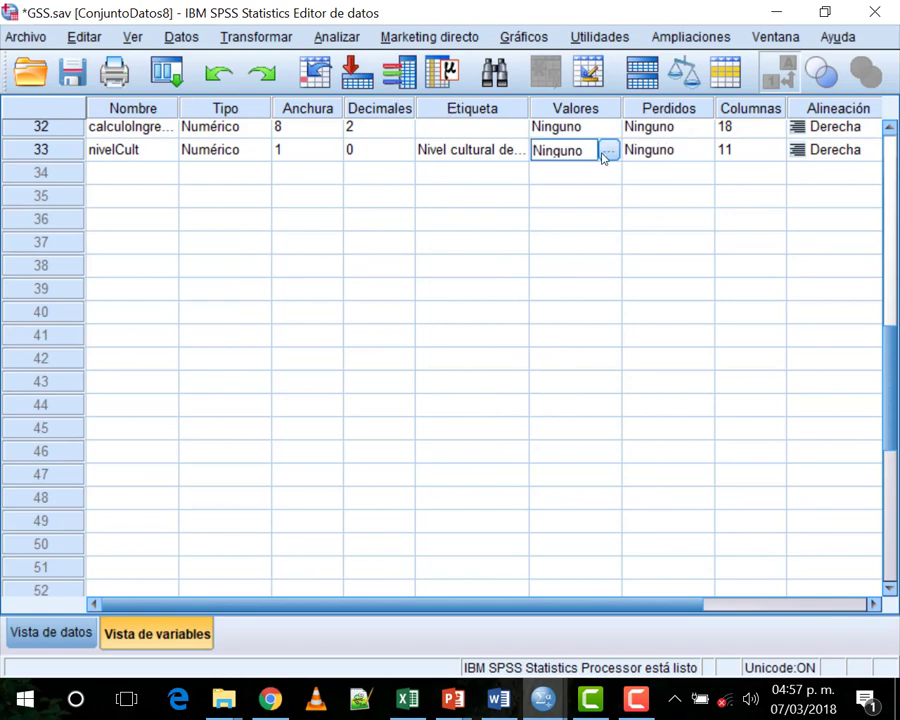
click(608, 152)
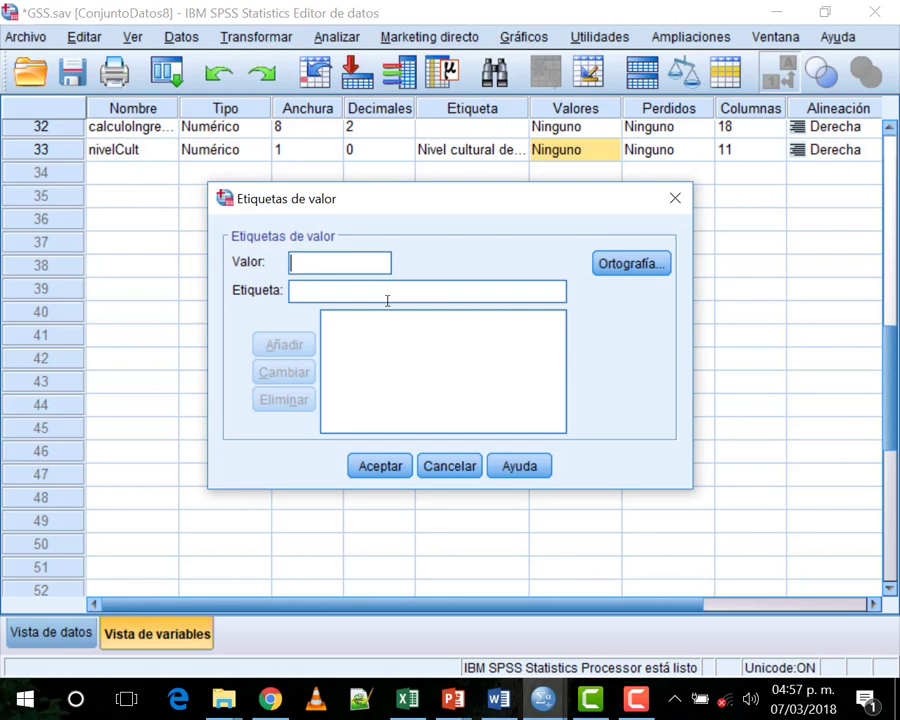
click(472, 470)
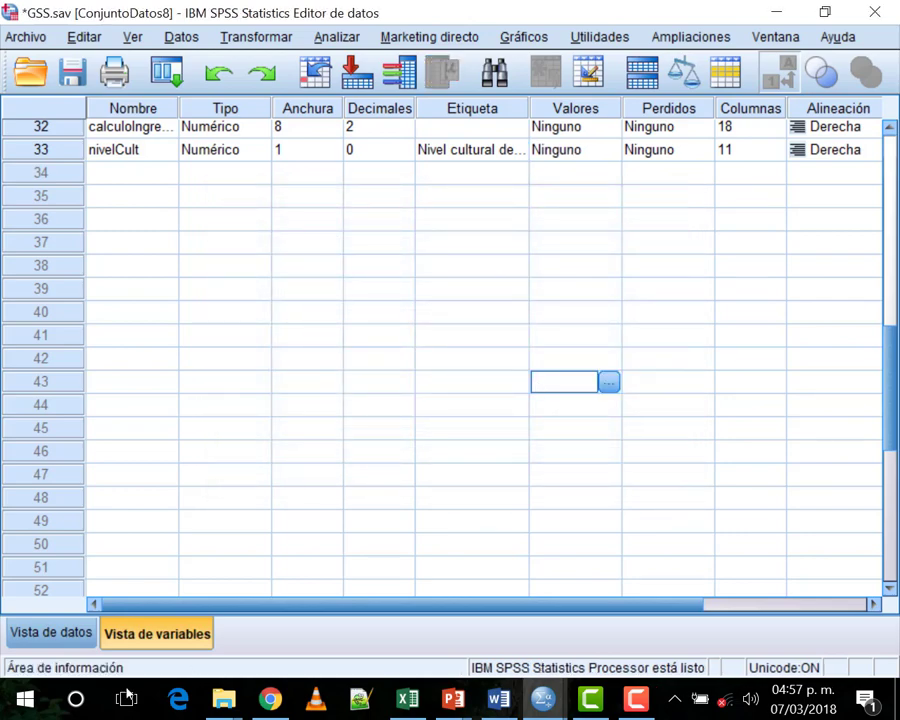
key(ctrl+t)
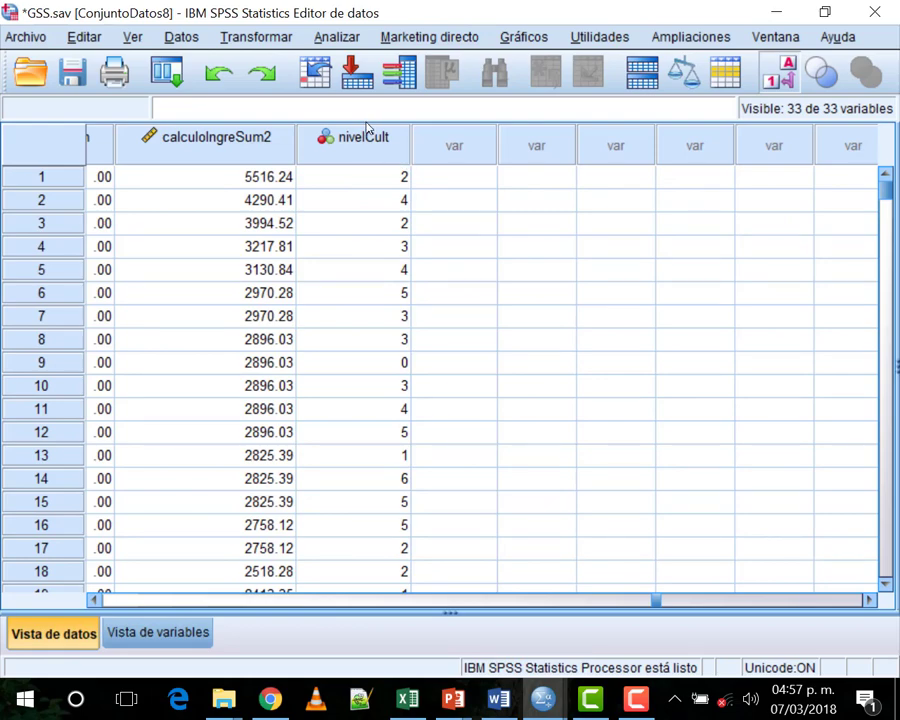
click(454, 362)
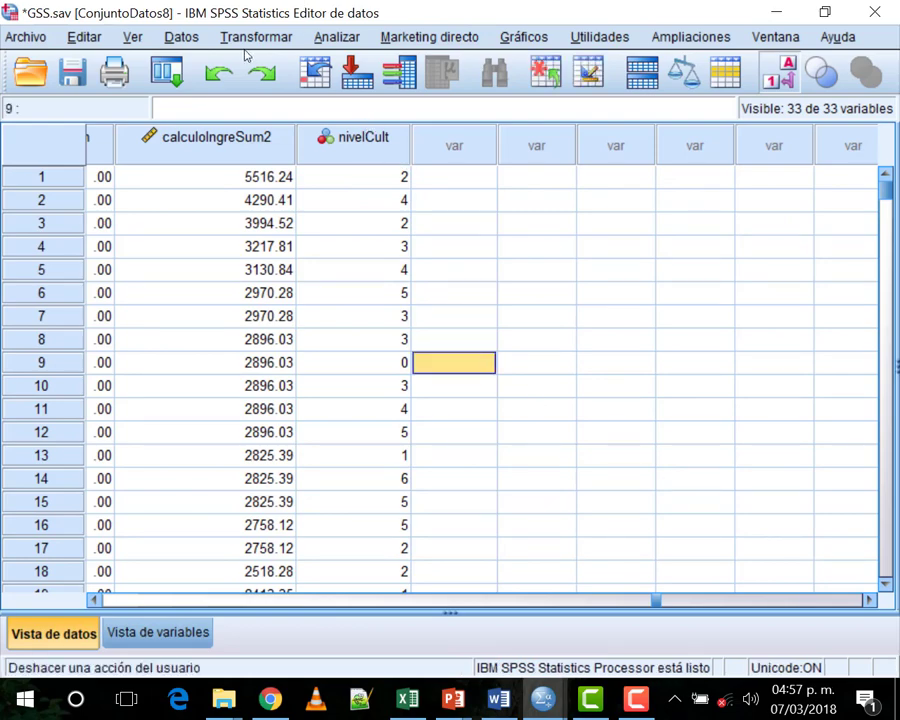
click(256, 37)
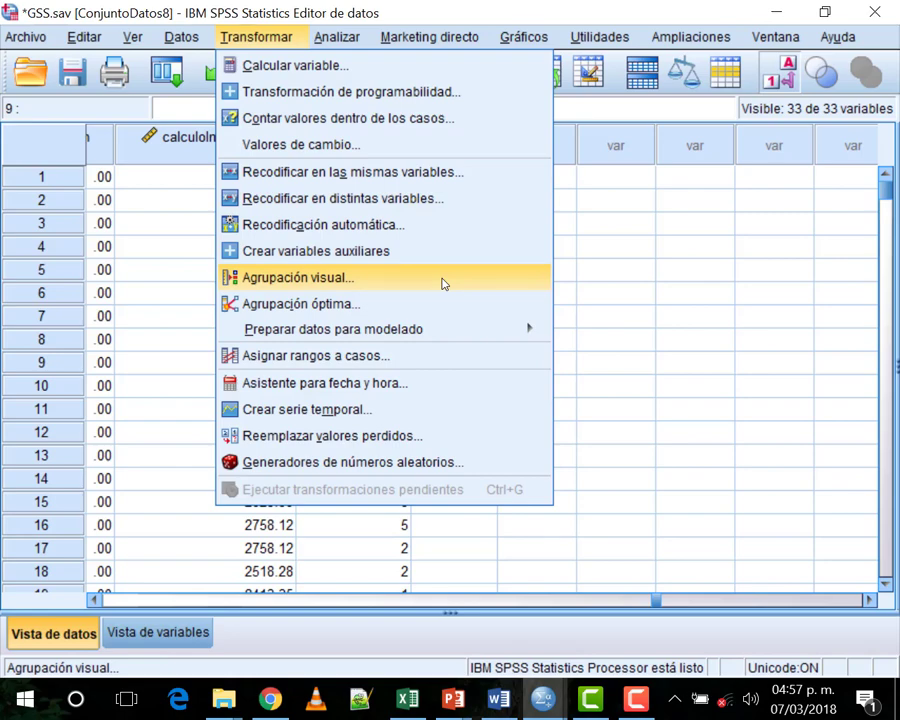
click(444, 284)
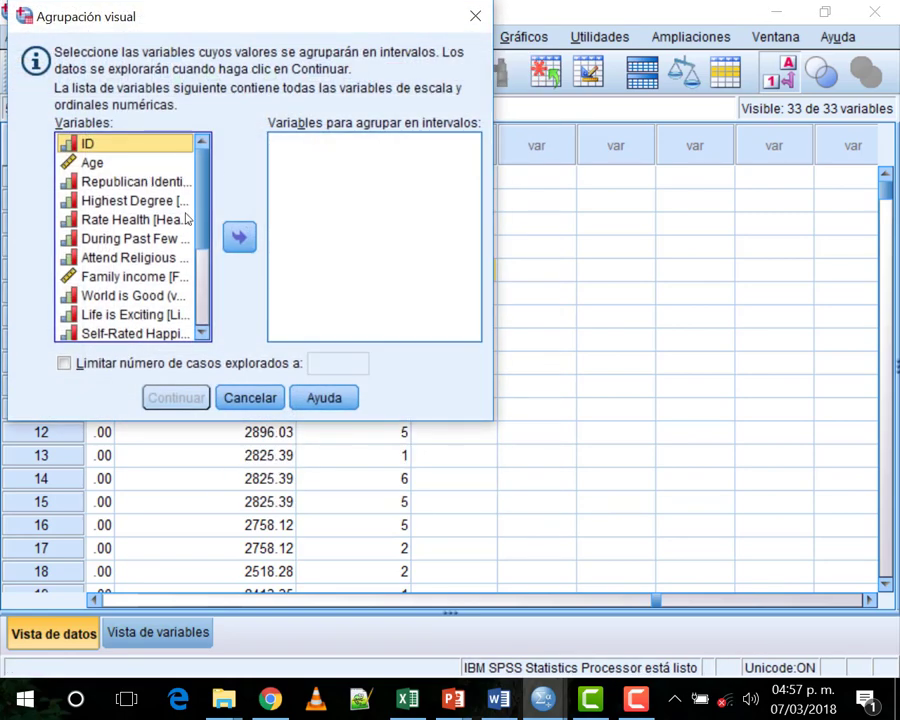
scroll(198, 200, down, 3)
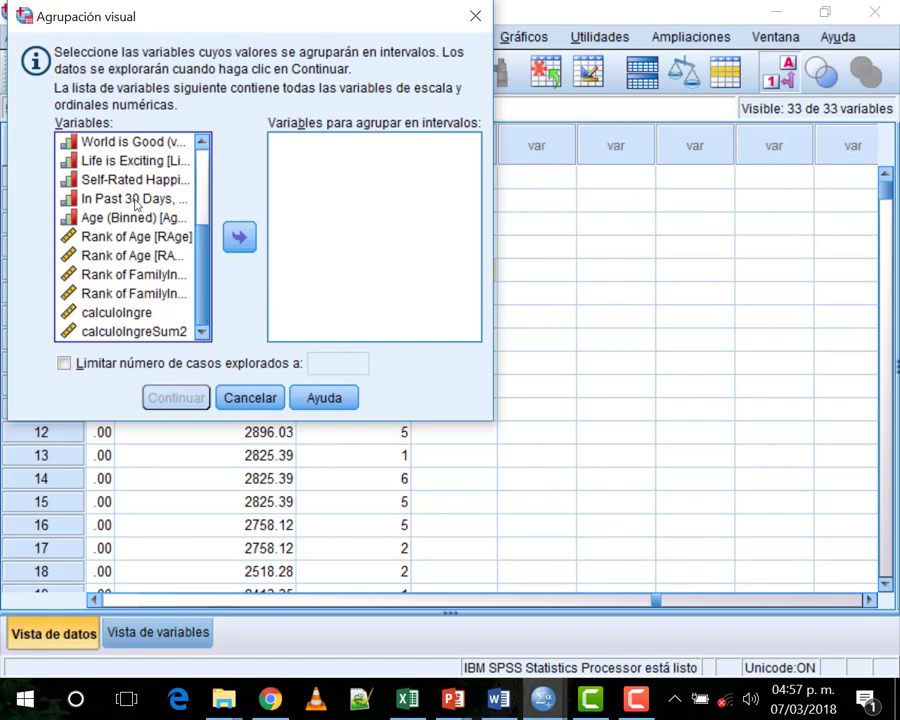
scroll(193, 178, up, 3)
scroll(193, 181, down, 3)
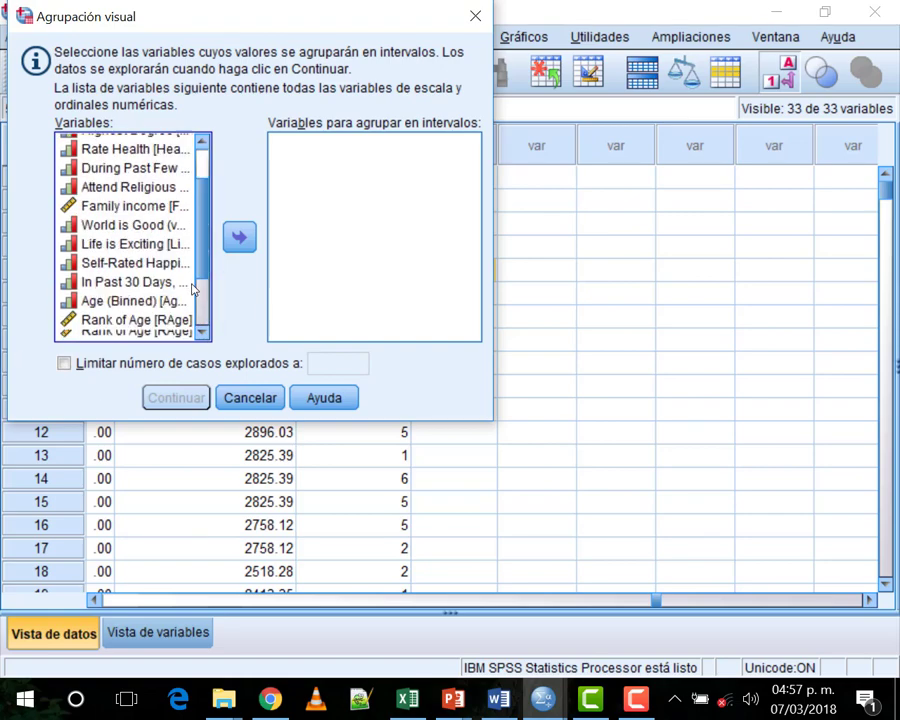
scroll(189, 335, up, 3)
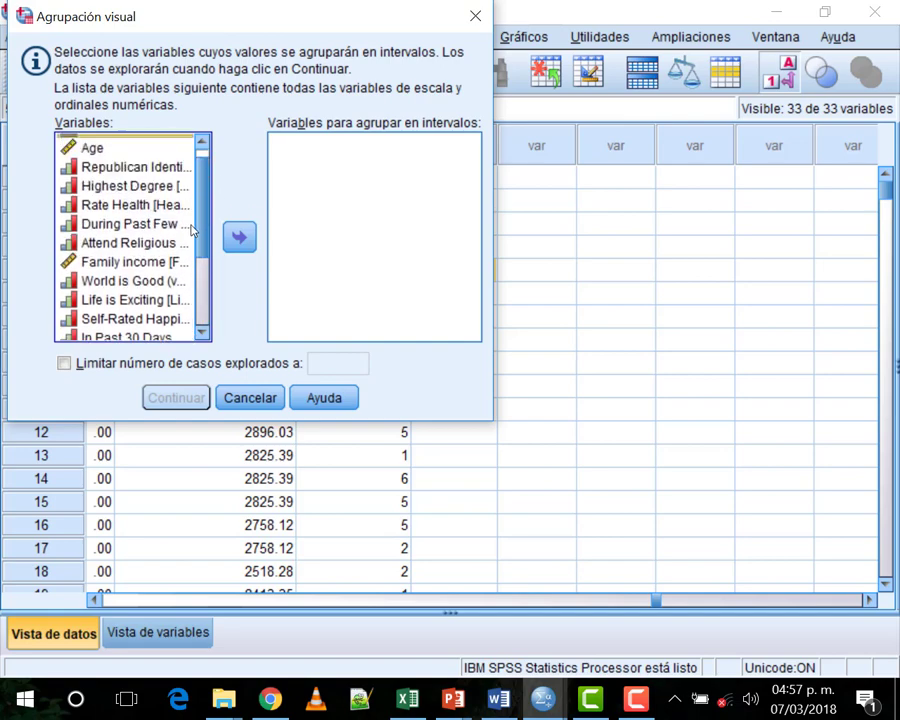
drag(286, 20, 380, 80)
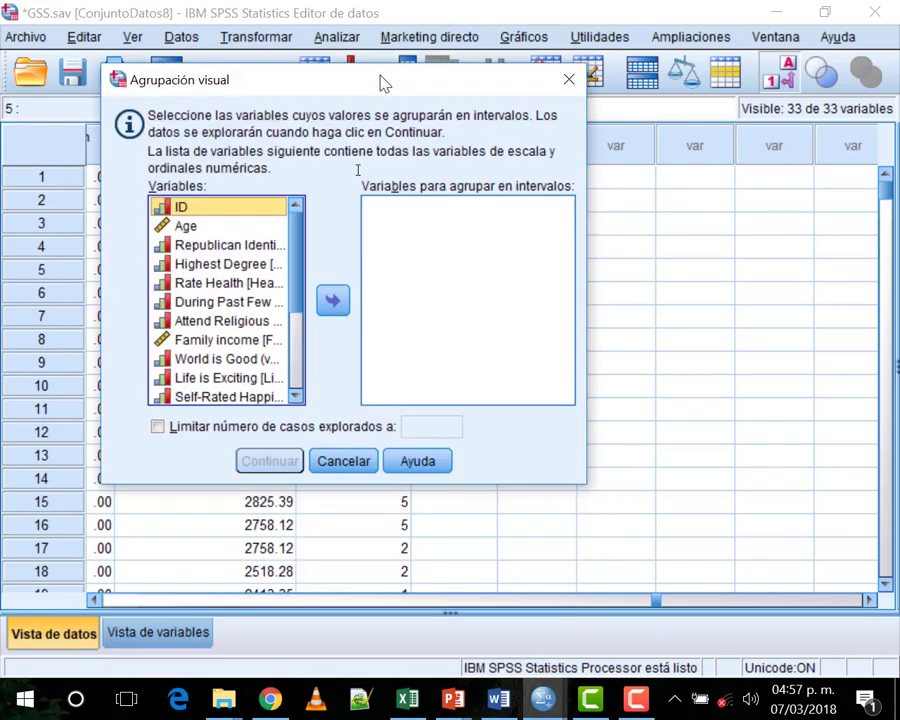
drag(302, 276, 300, 388)
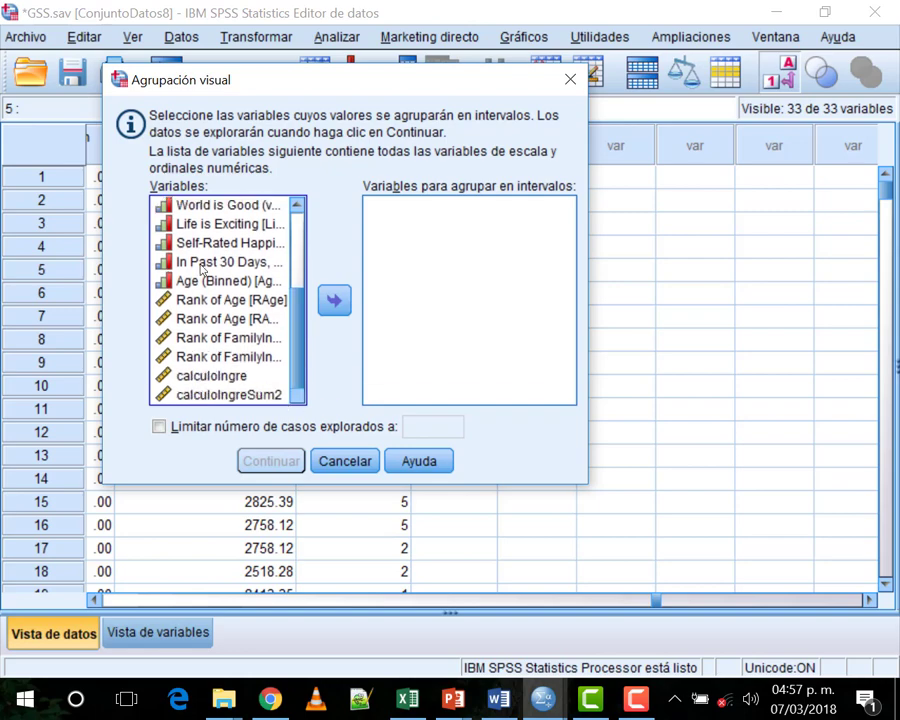
click(345, 461)
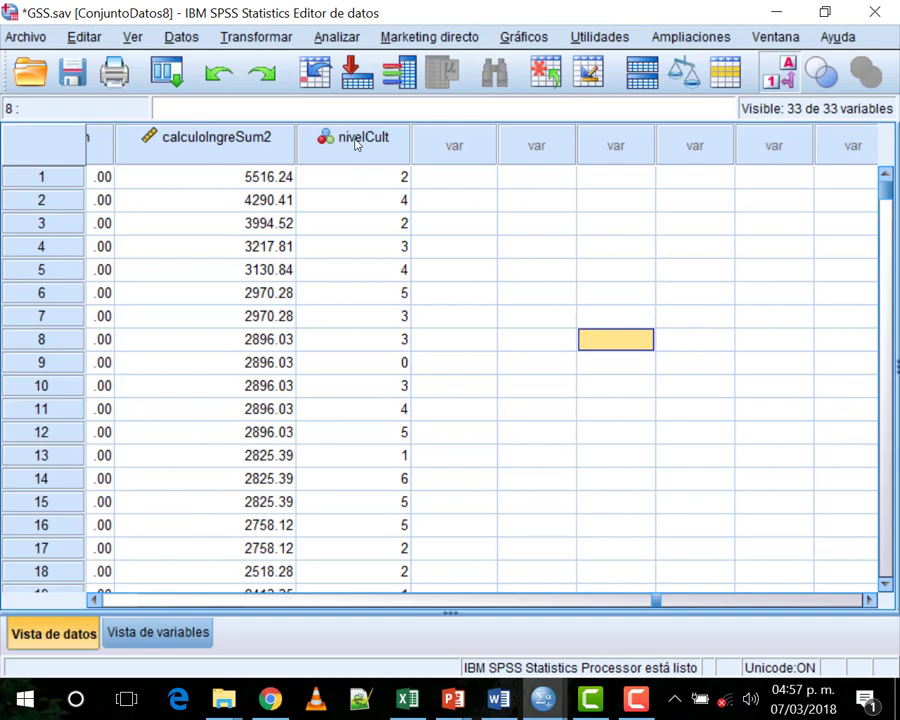
mouse_move(355, 143)
click(240, 37)
mouse_move(316, 40)
mouse_move(252, 38)
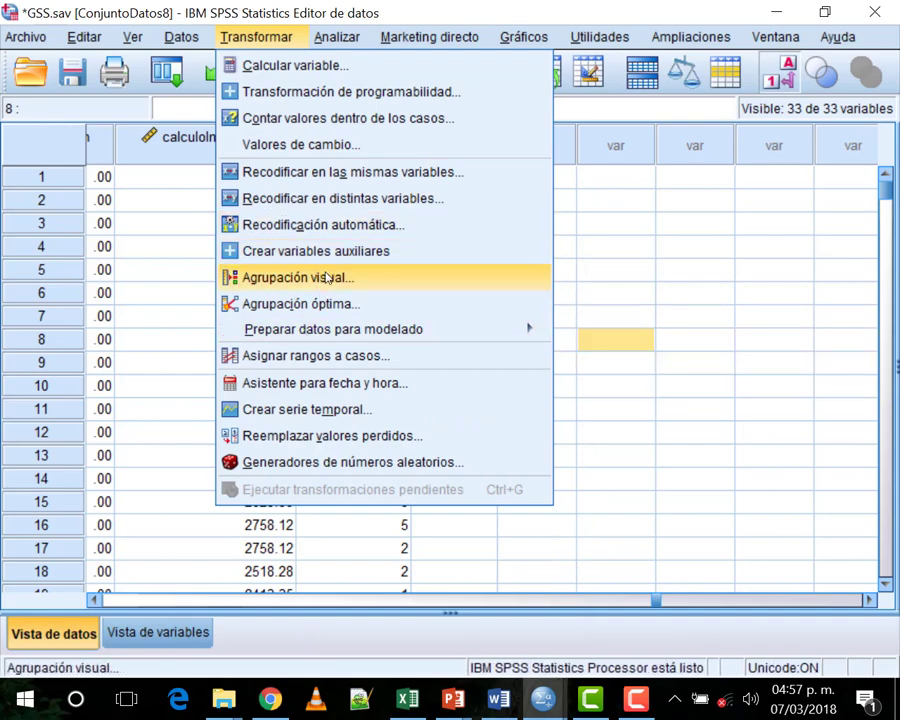
click(315, 276)
scroll(144, 167, down, 3)
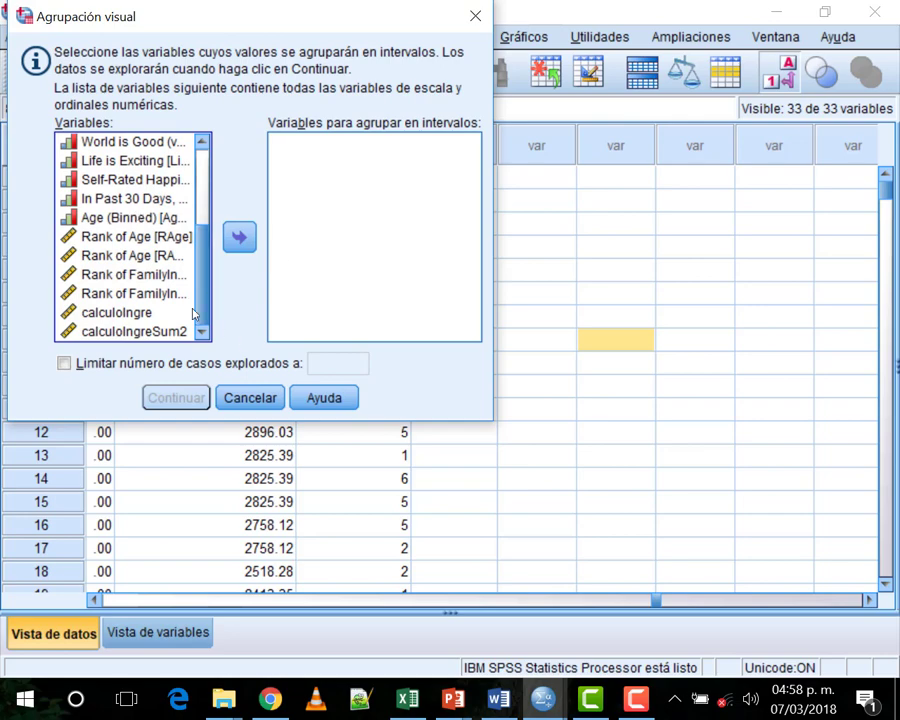
scroll(205, 200, up, 3)
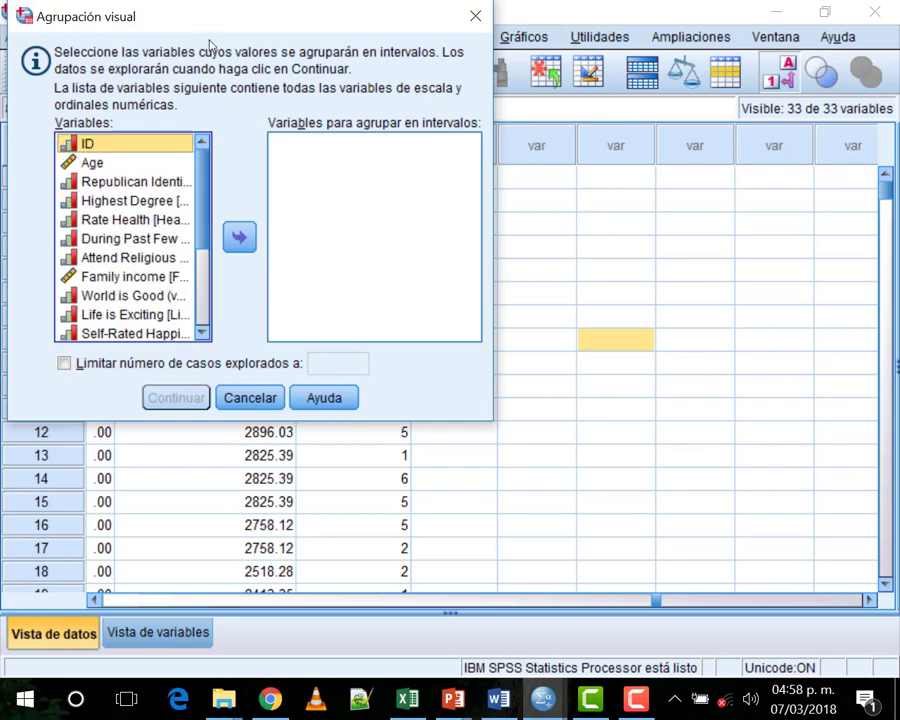
drag(207, 27, 343, 157)
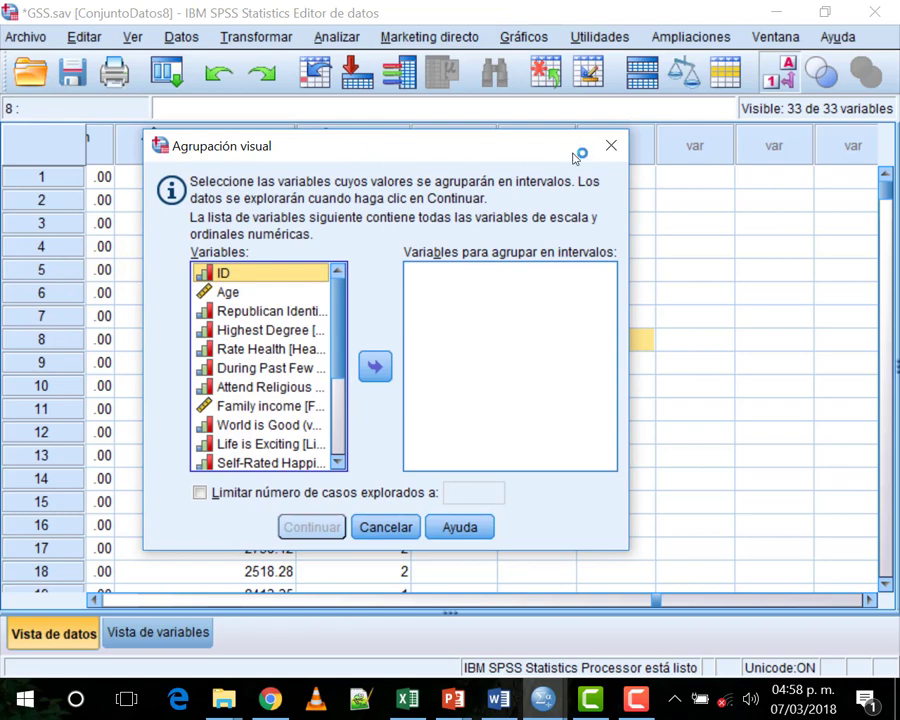
key(Escape)
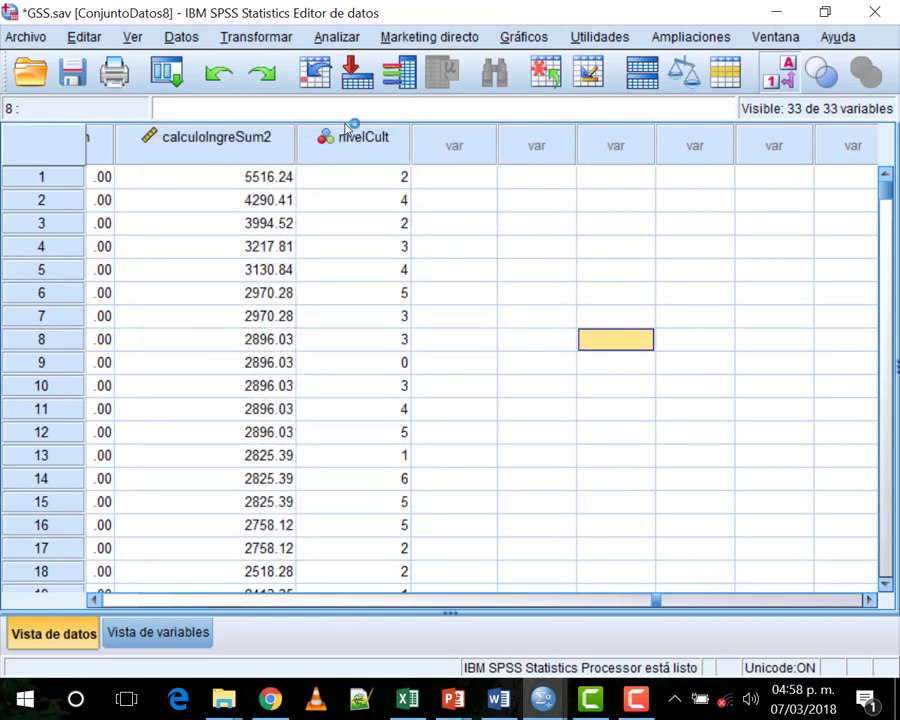
- Change nivelCult's measurement level to Escala in the variable definitions and return to the data view
mouse_move(345, 131)
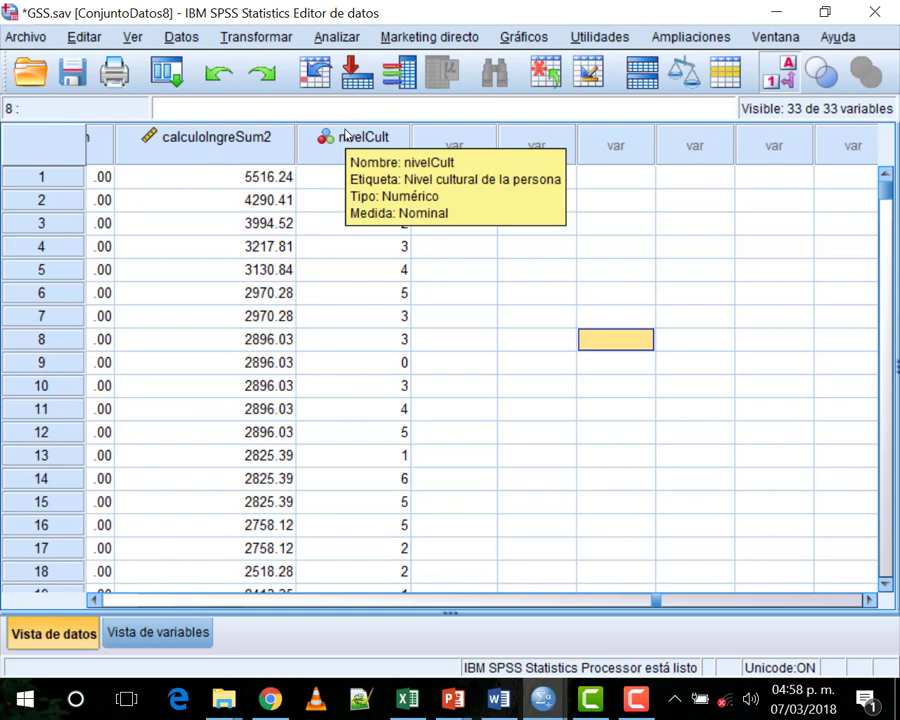
double_click(345, 136)
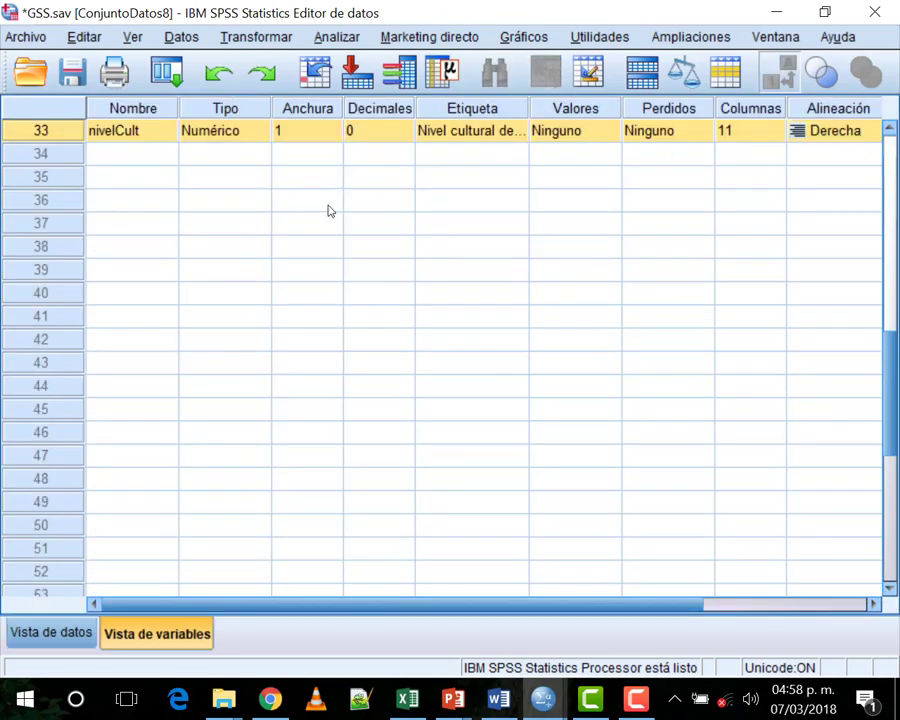
scroll(300, 280, up, 3)
click(210, 340)
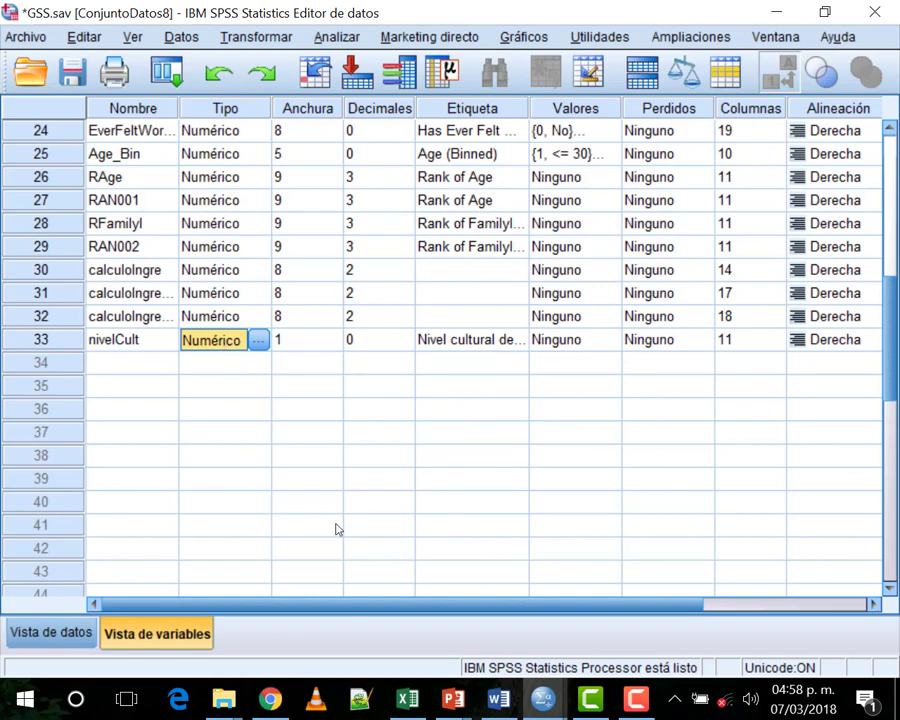
drag(309, 599, 572, 608)
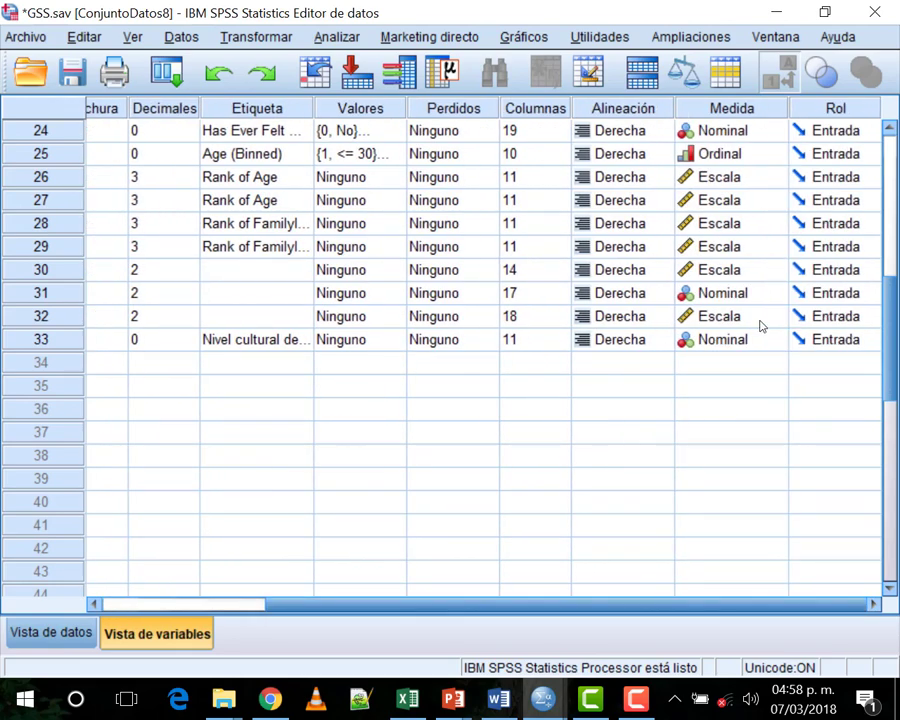
click(735, 340)
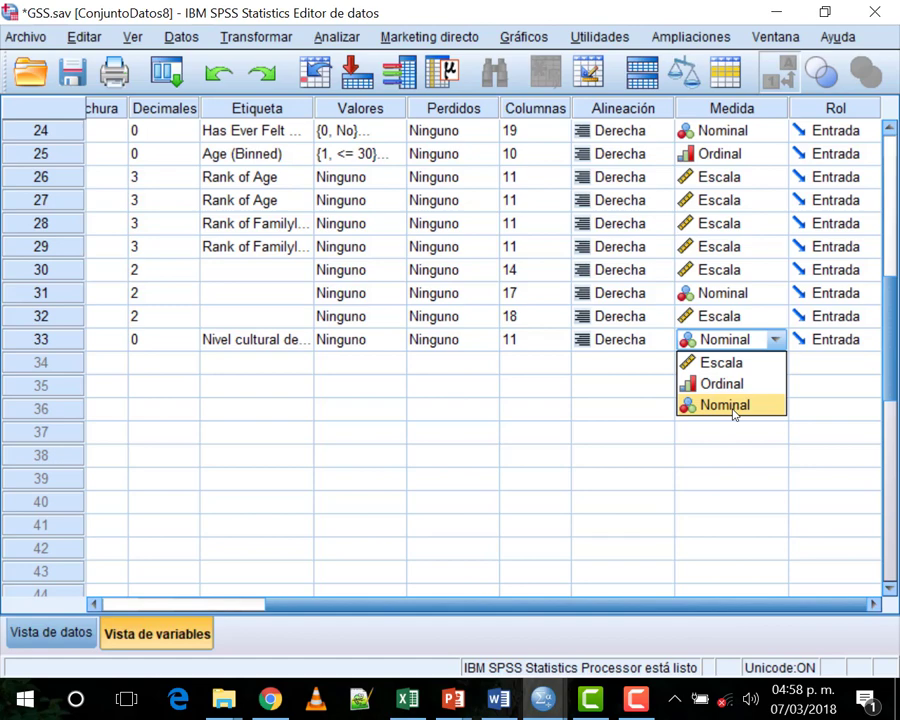
click(759, 368)
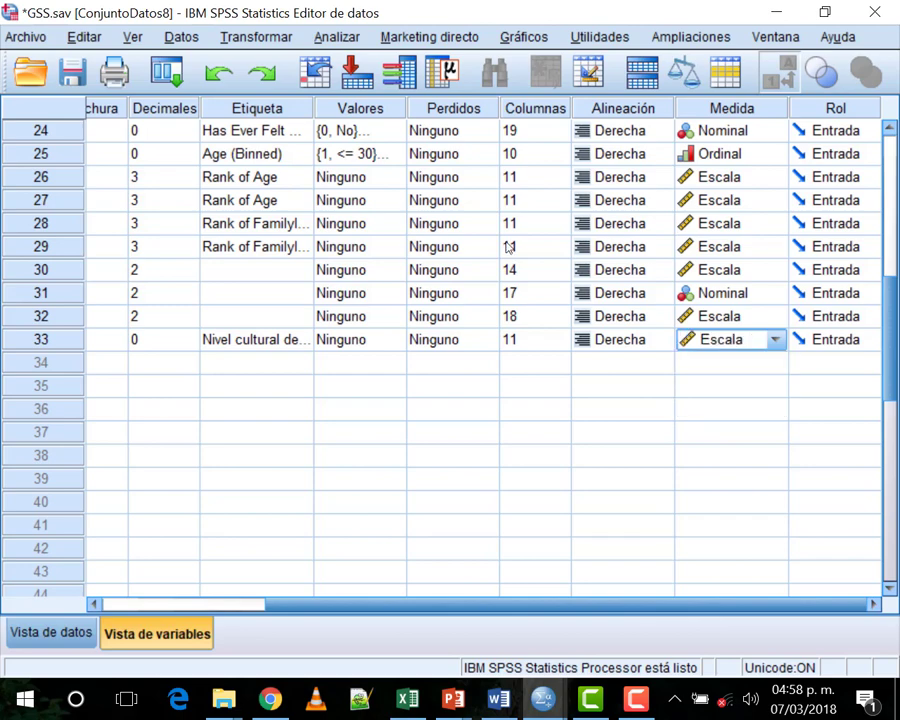
click(30, 632)
scroll(458, 364, down, 4)
scroll(458, 364, up, 4)
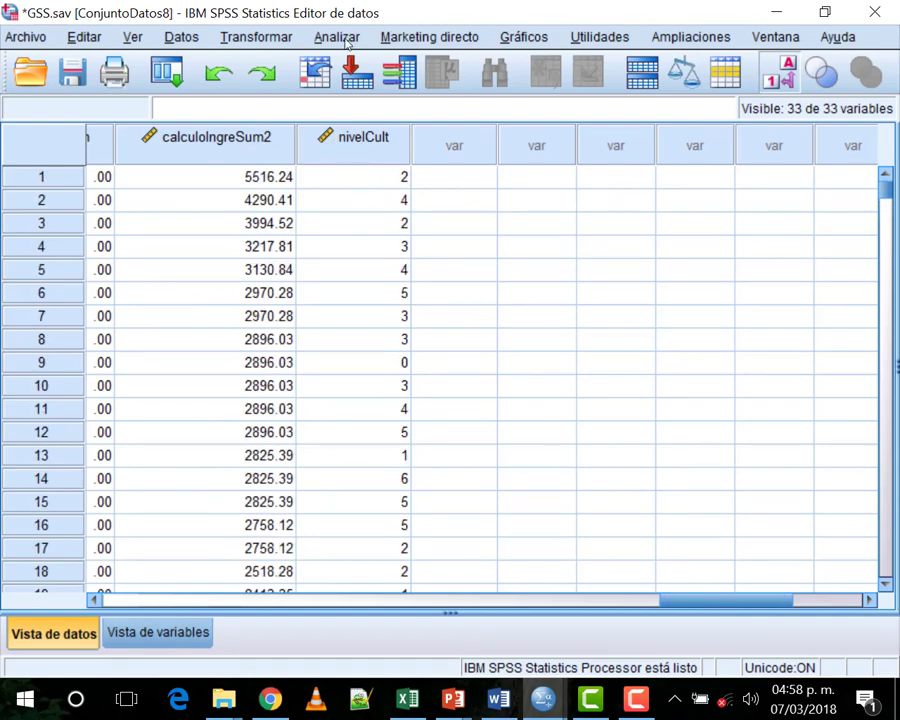
- Start a visual binning (Agrupación visual) with Nivel cultural de la persona [nivelCult] as the variable to group, and scan its values
click(256, 37)
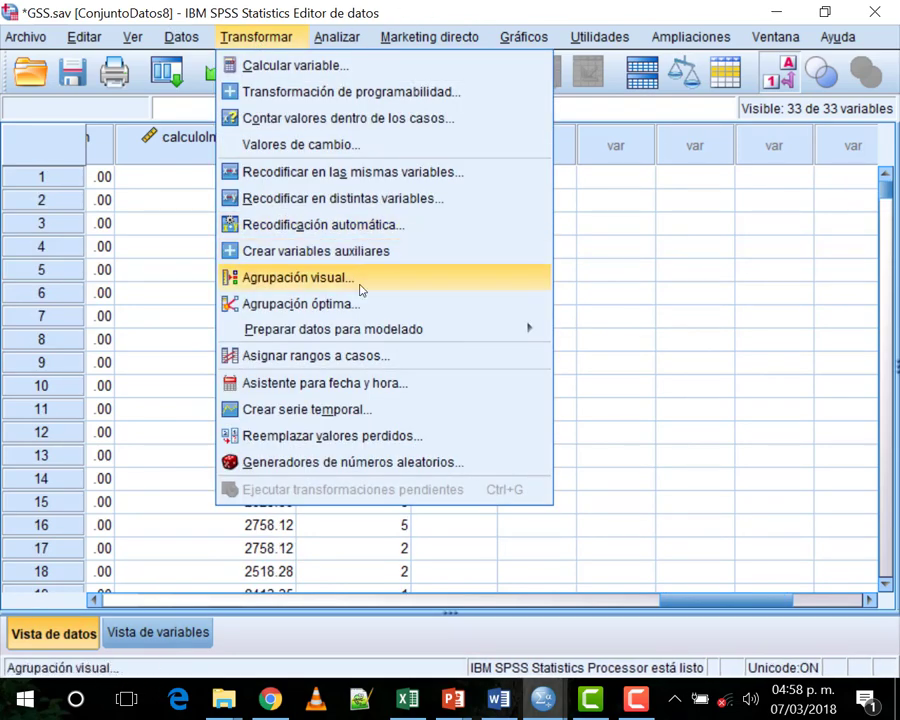
click(361, 290)
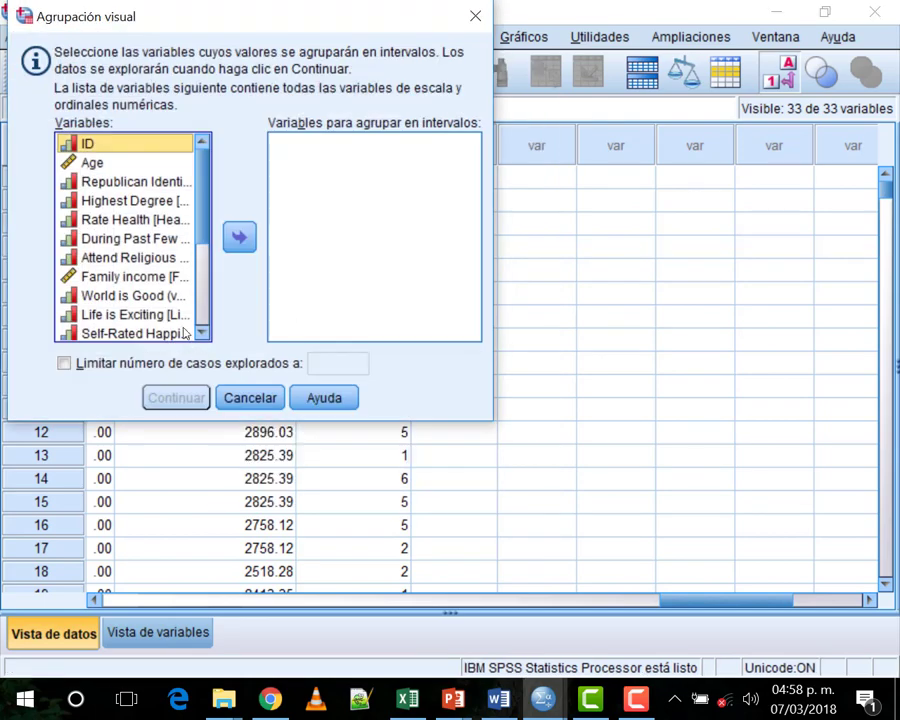
scroll(140, 300, down, 3)
click(139, 336)
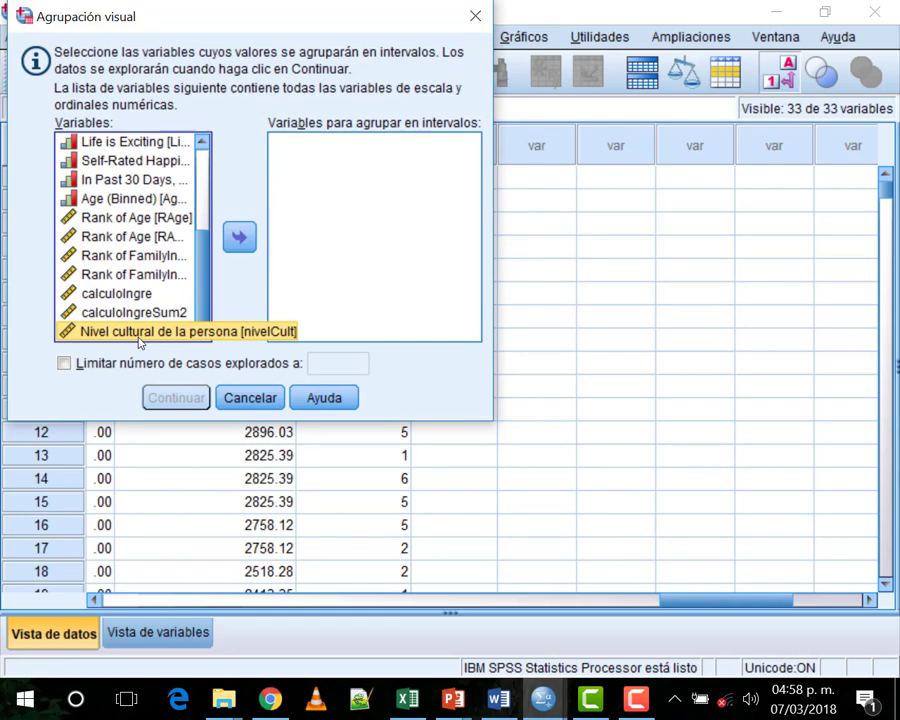
double_click(137, 333)
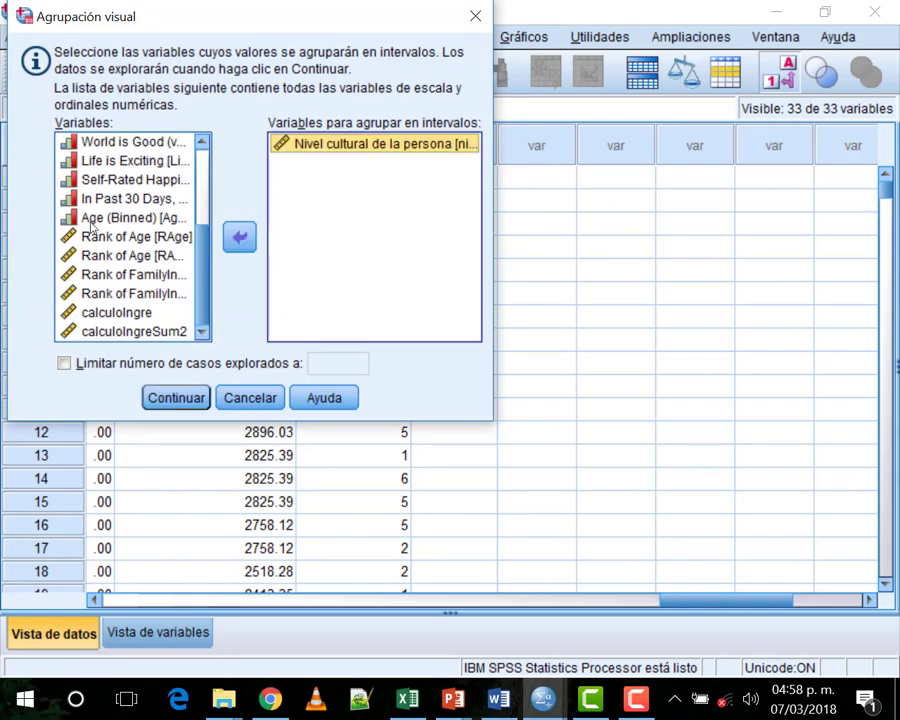
click(185, 397)
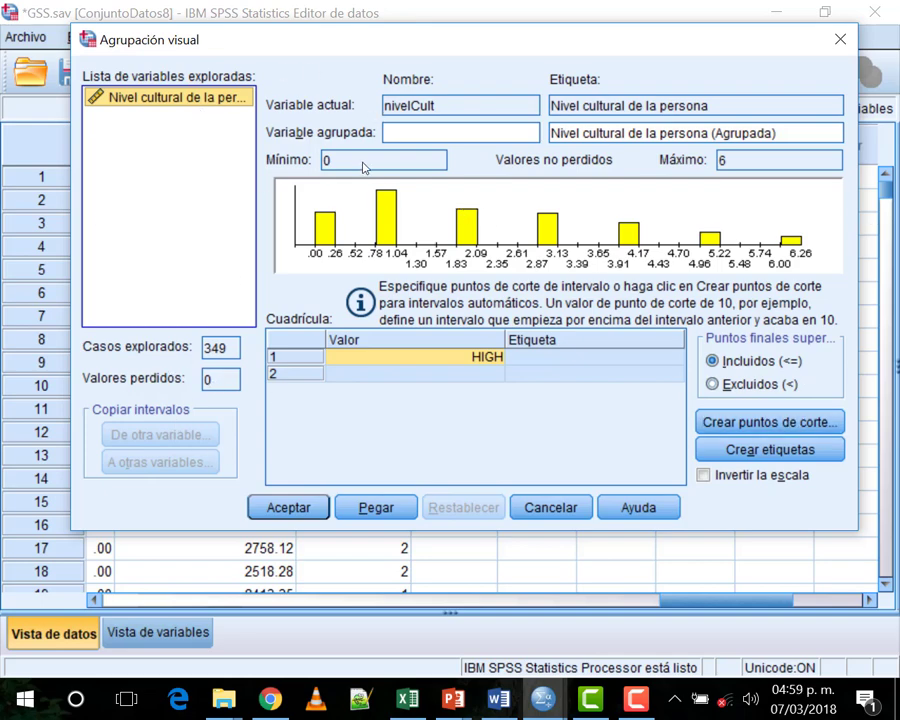
- Try to create 5 cut points for nivelCult using equal percentiles based on the scanned cases
click(745, 423)
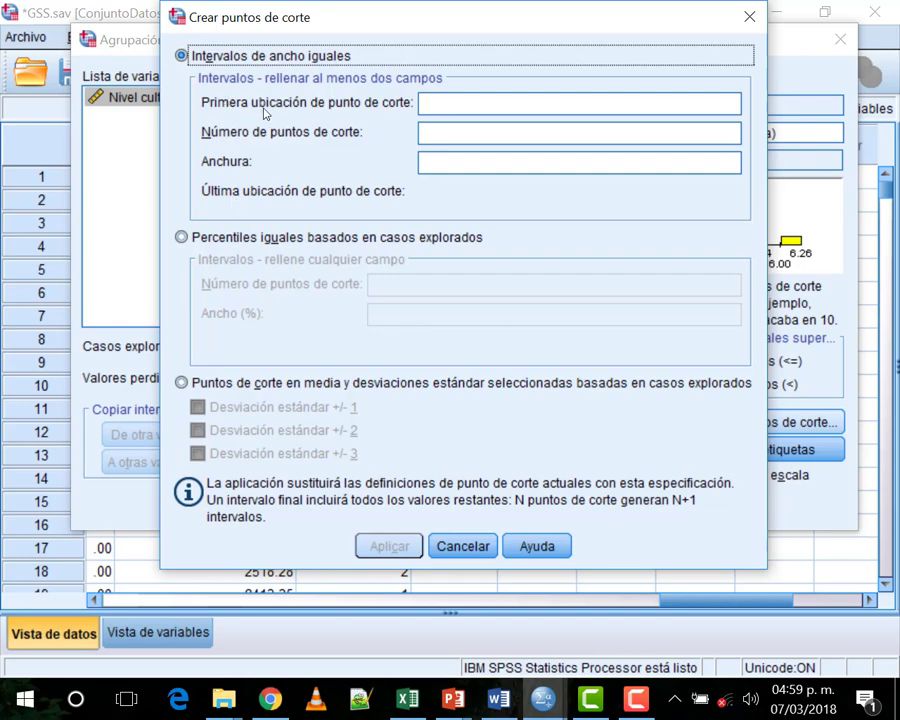
click(286, 245)
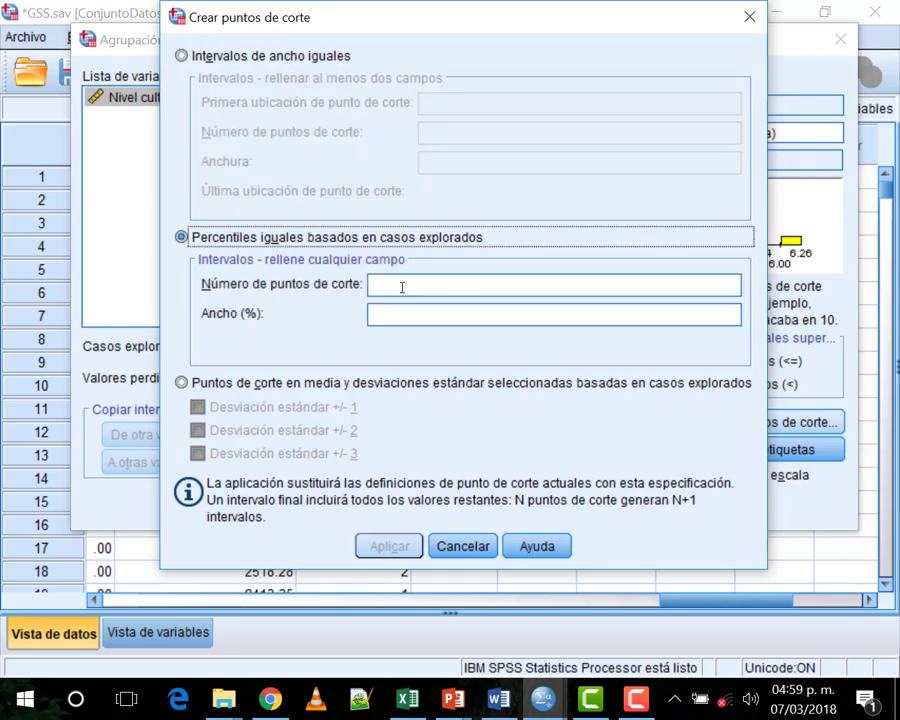
click(468, 292)
text(5)
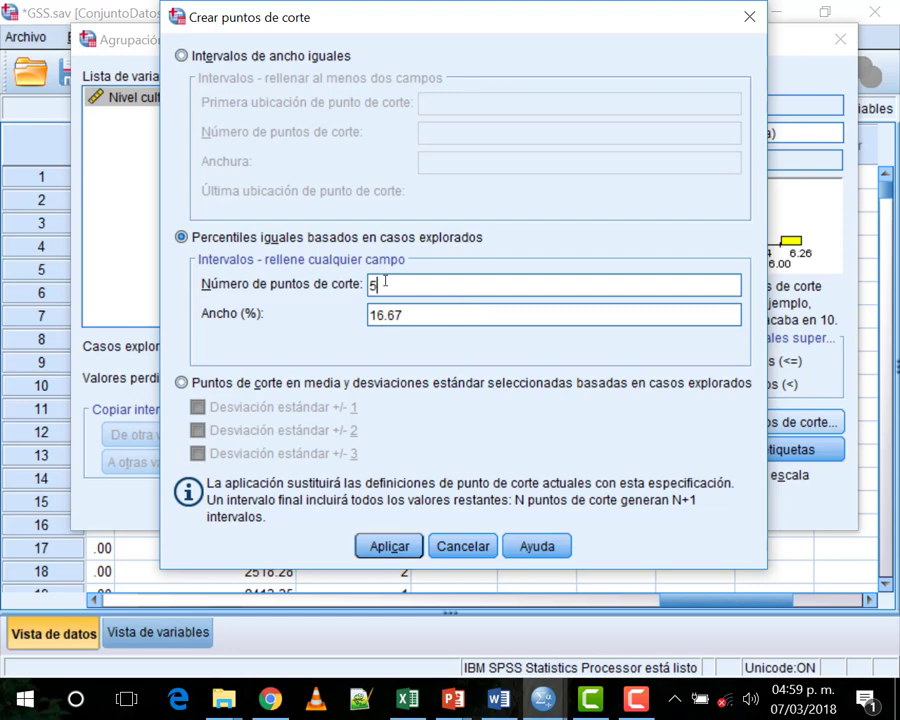
click(384, 544)
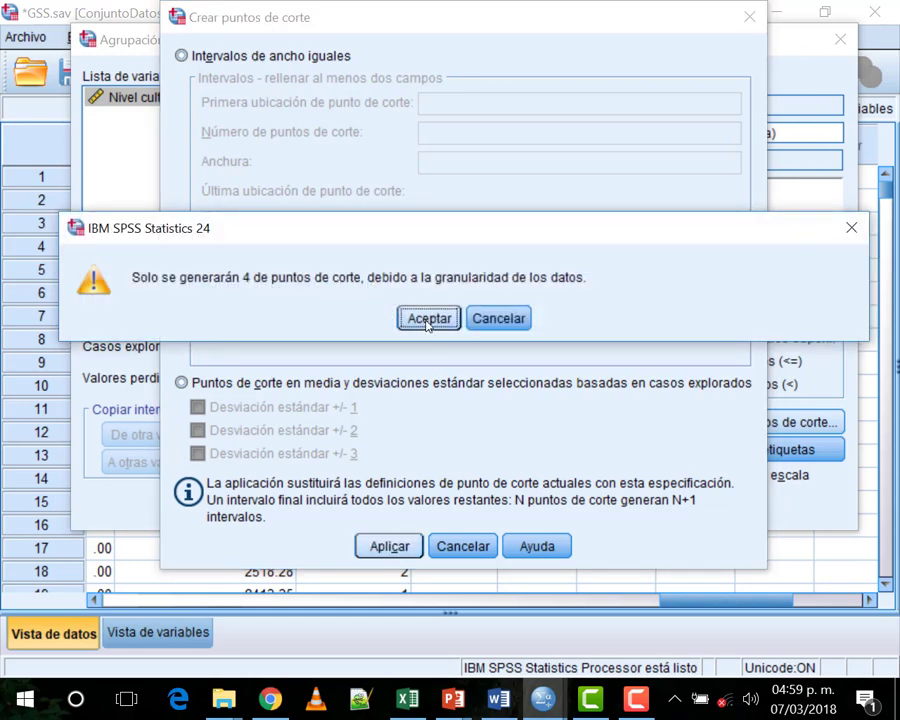
key(Tab)
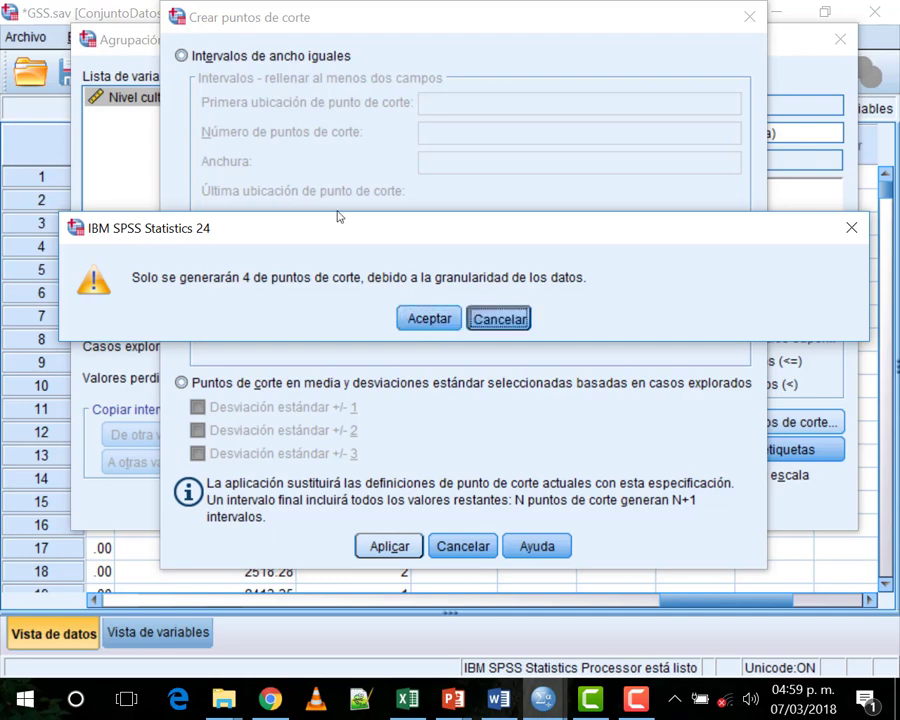
key(Return)
- Set the number of percentile cut points to 4, apply it and accept the reduced set of cut points
text(4)
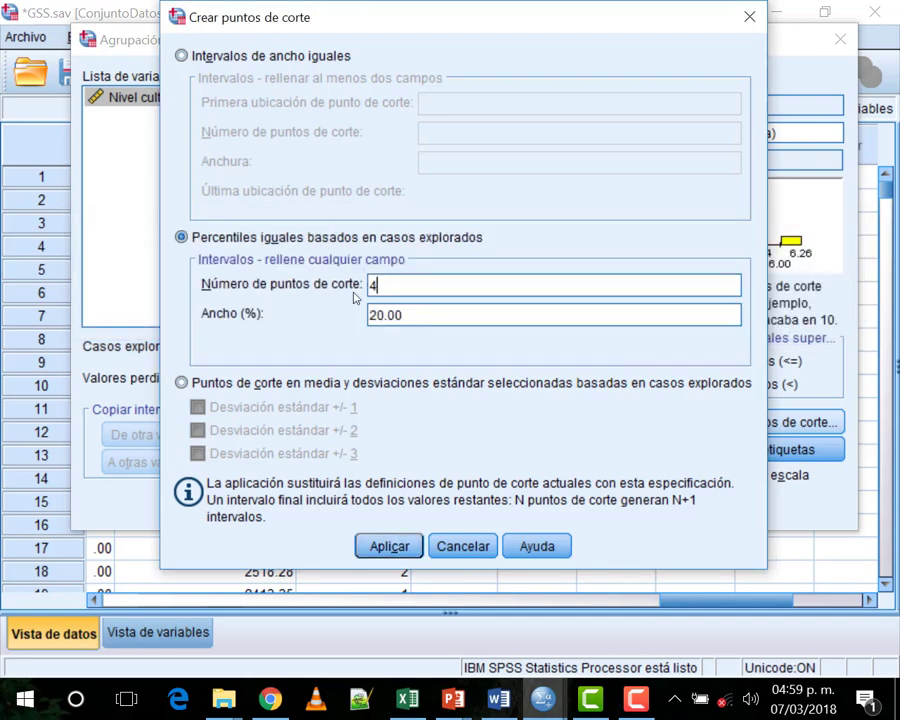
click(385, 546)
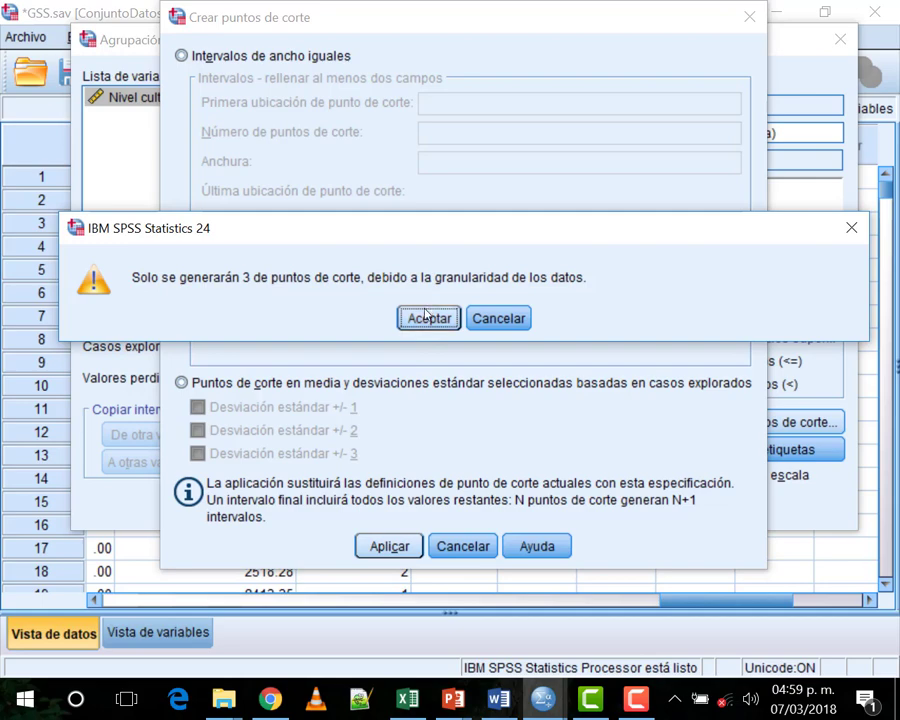
key(Return)
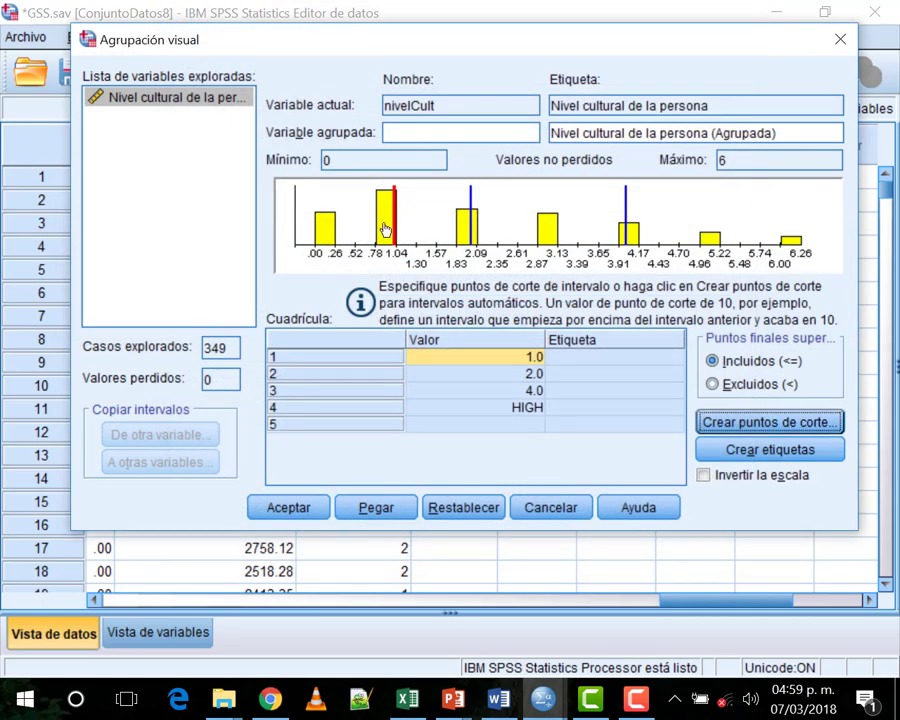
- Move the three cut points on the nivelCult histogram to 0.5, 1.5 and 2.5
drag(394, 228, 354, 236)
drag(470, 232, 431, 232)
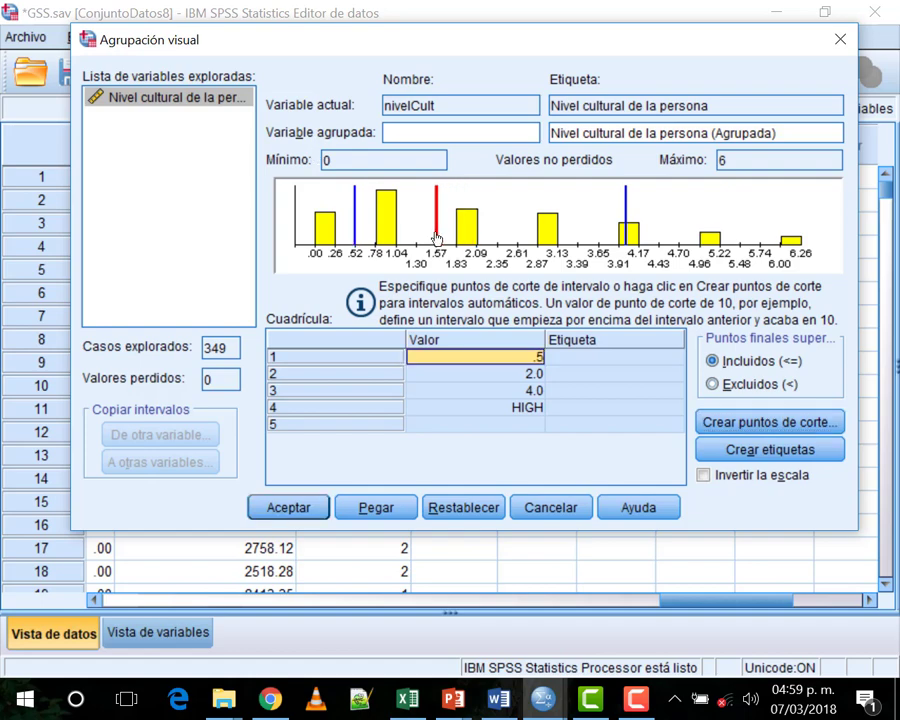
drag(626, 232, 513, 232)
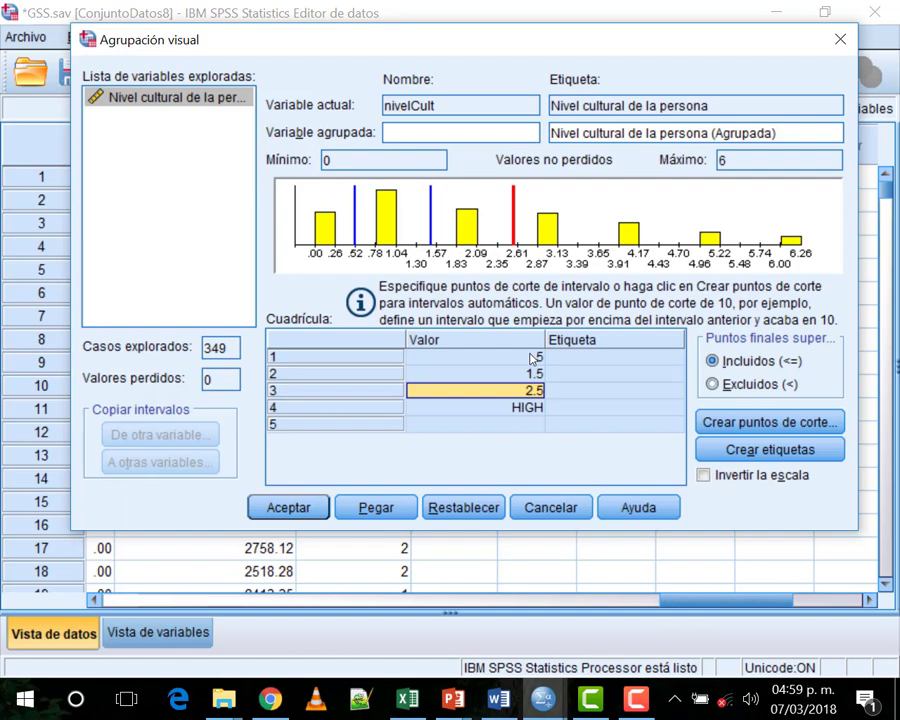
- Cancel the visual binning of nivelCult and discard its changes
click(533, 507)
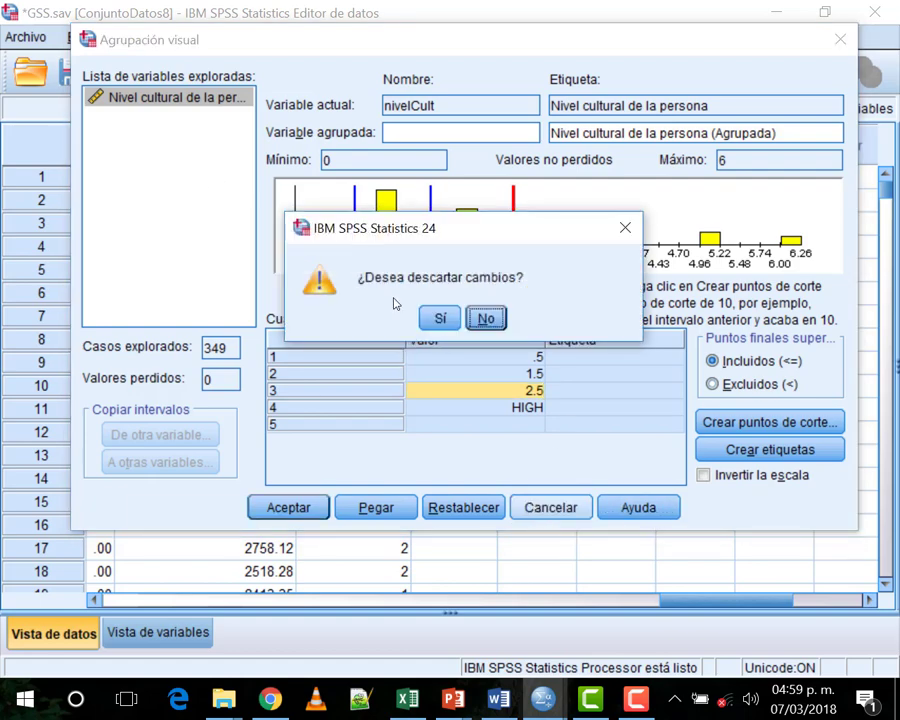
key(Return)
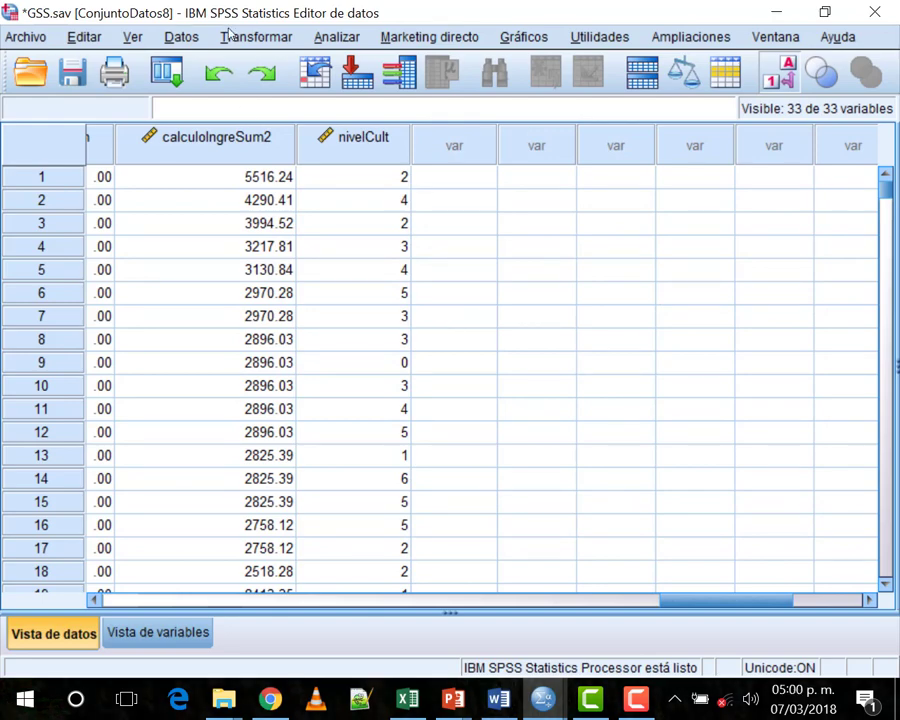
- Start a recode into different variables with nivelCult as the input variable and name the output variable CulturalNivel
key(alt+t)
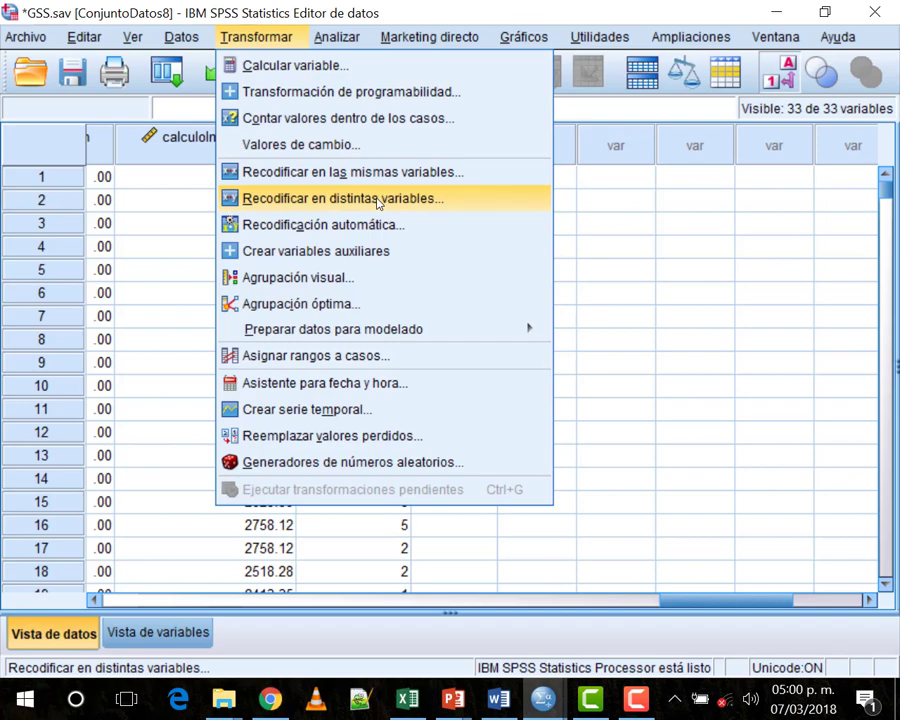
click(378, 203)
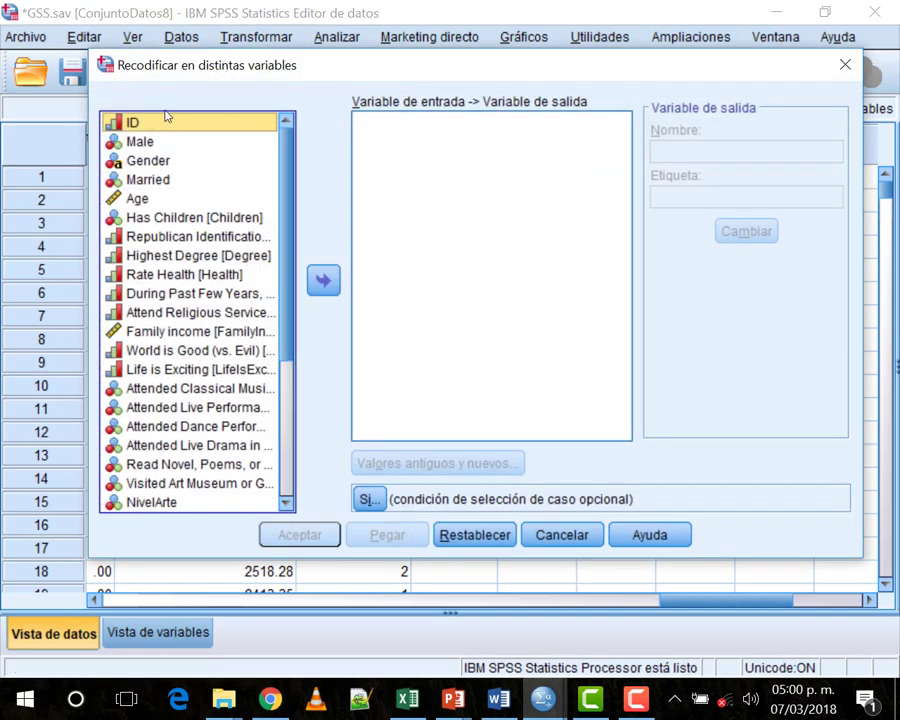
scroll(163, 235, down, 5)
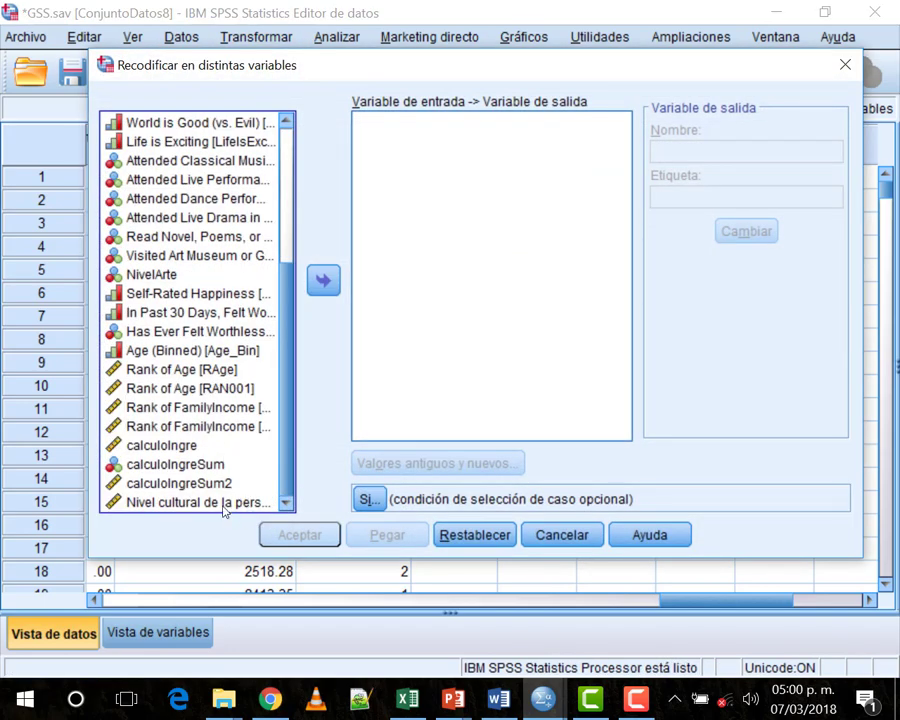
key(n)
click(323, 280)
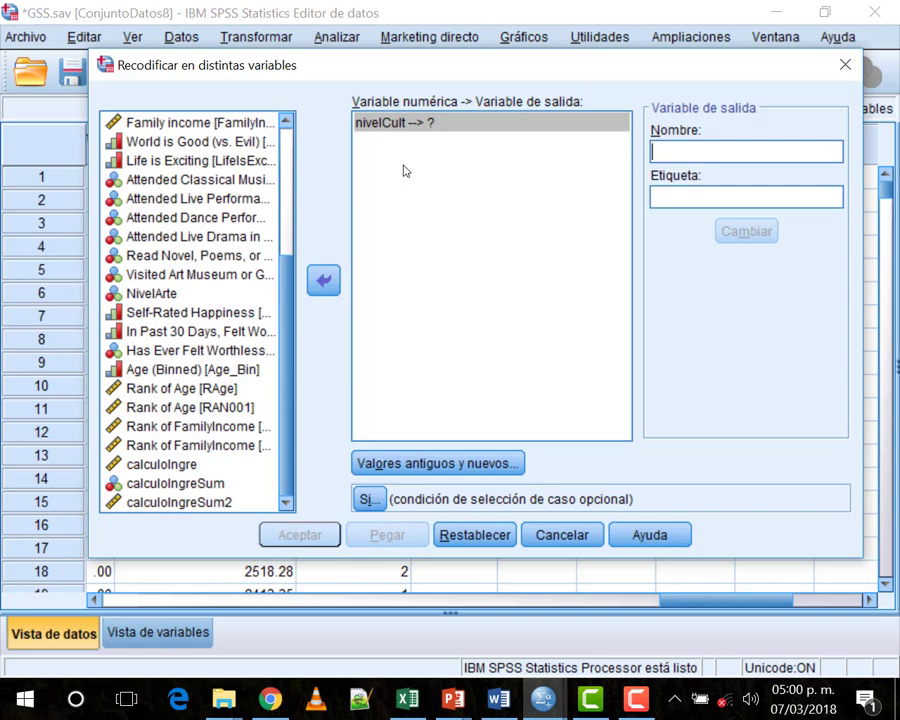
text(Cultural)
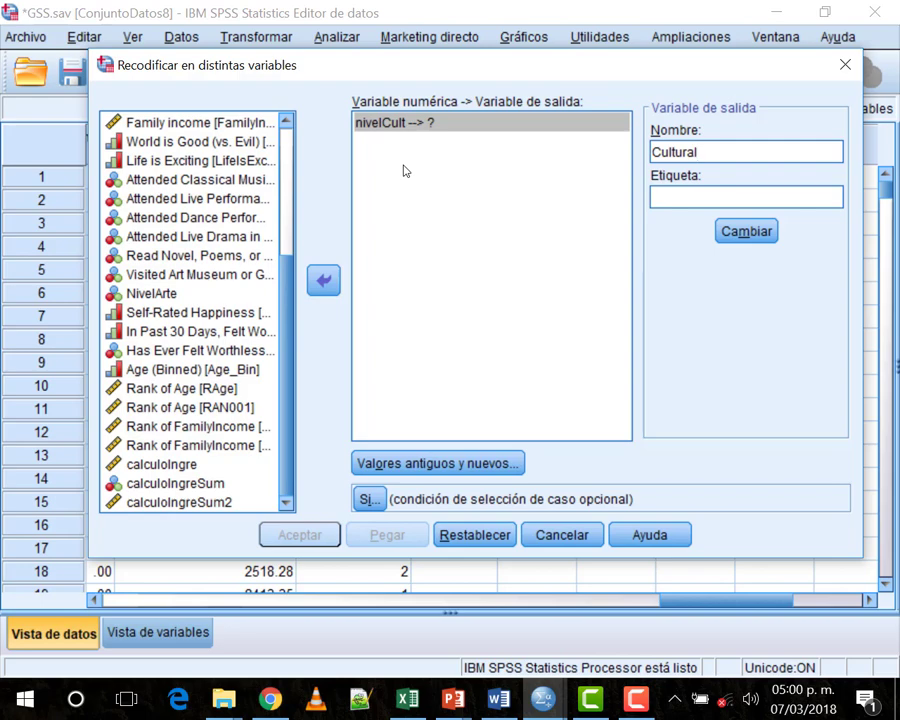
text(Nivel)
- Open the old and new values of the recode and add a rule turning value 0 into 0
click(428, 464)
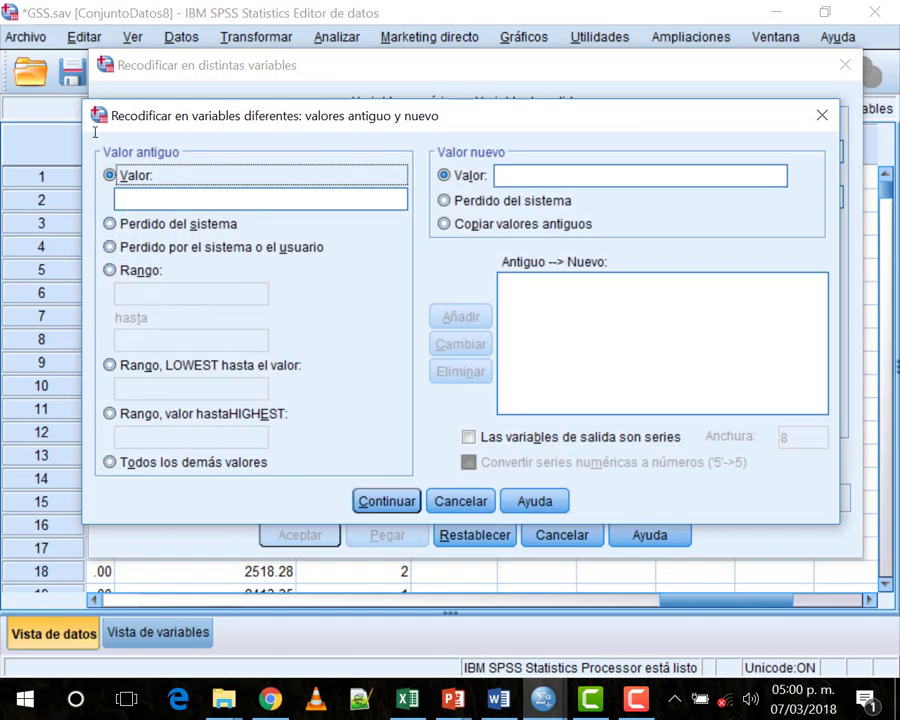
click(310, 204)
text(0)
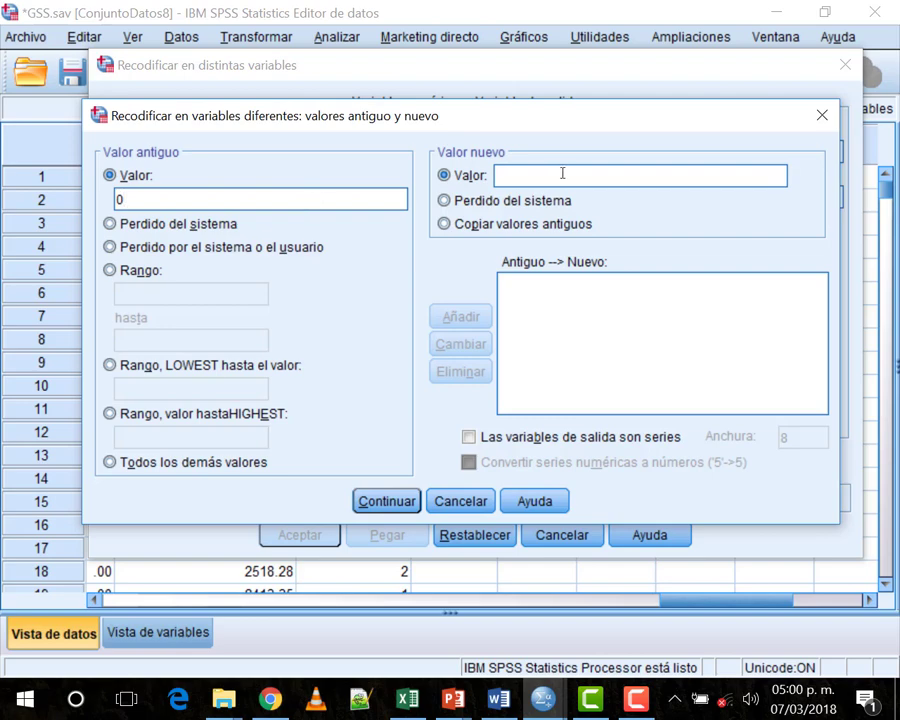
text(0)
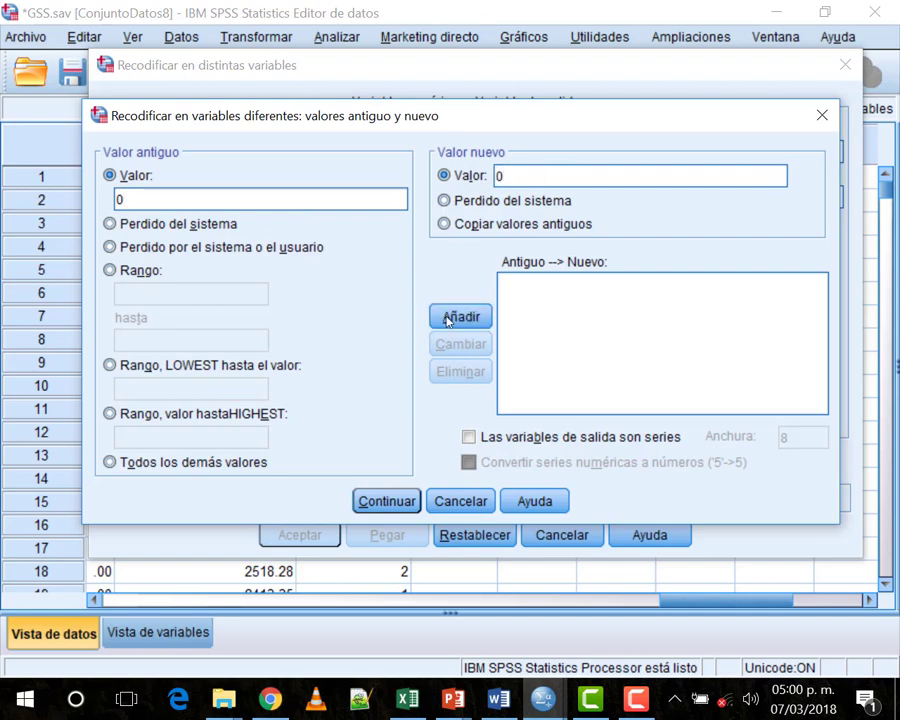
key(Return)
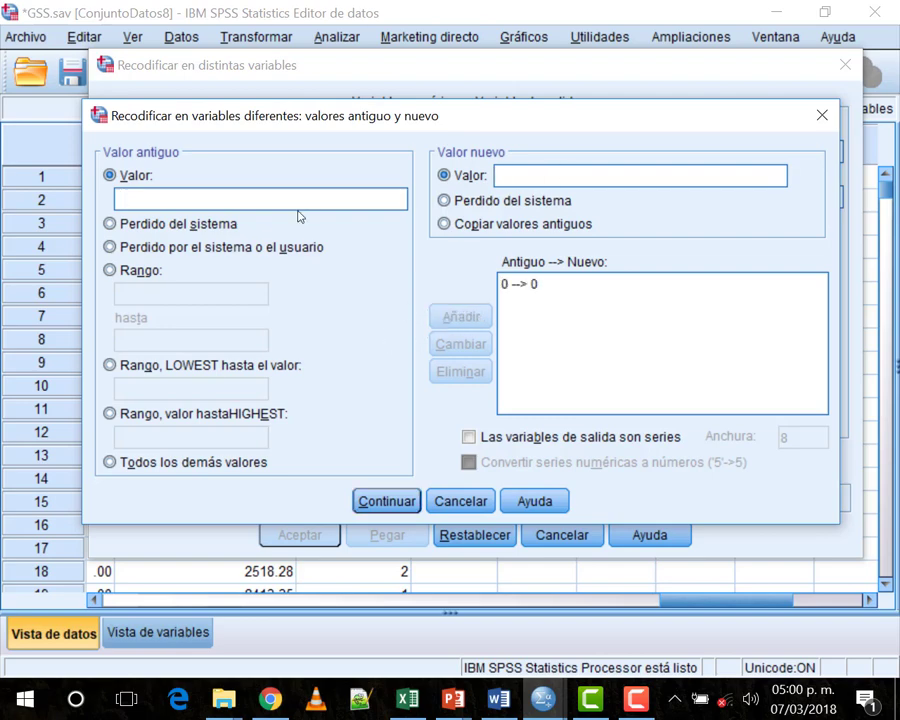
- Add a recode rule turning the range 1 through 3 into the new value 1
click(140, 272)
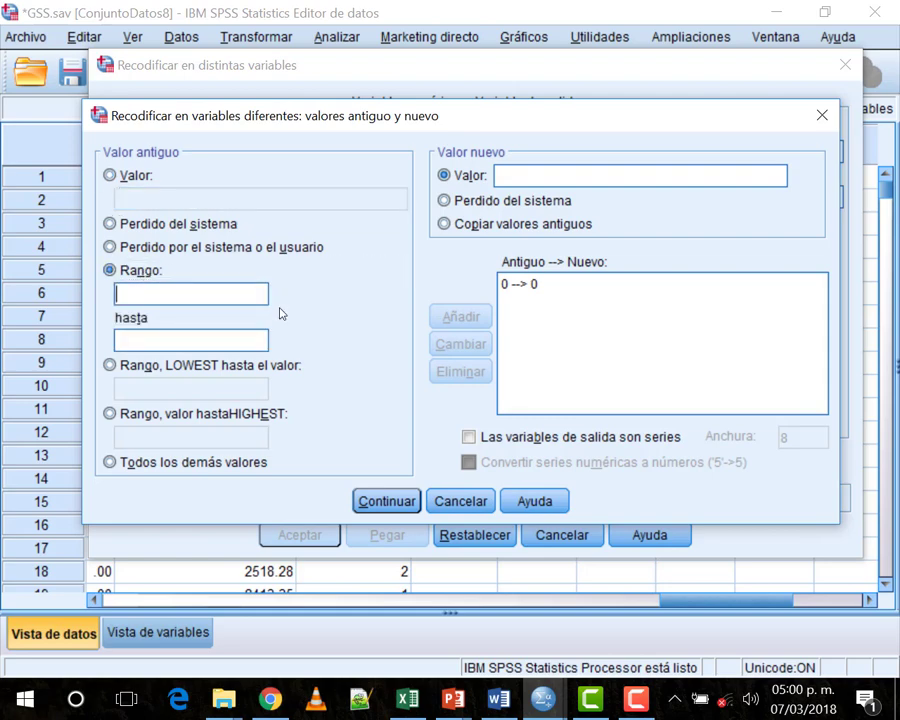
click(253, 337)
text(3)
click(526, 175)
text(1)
click(460, 316)
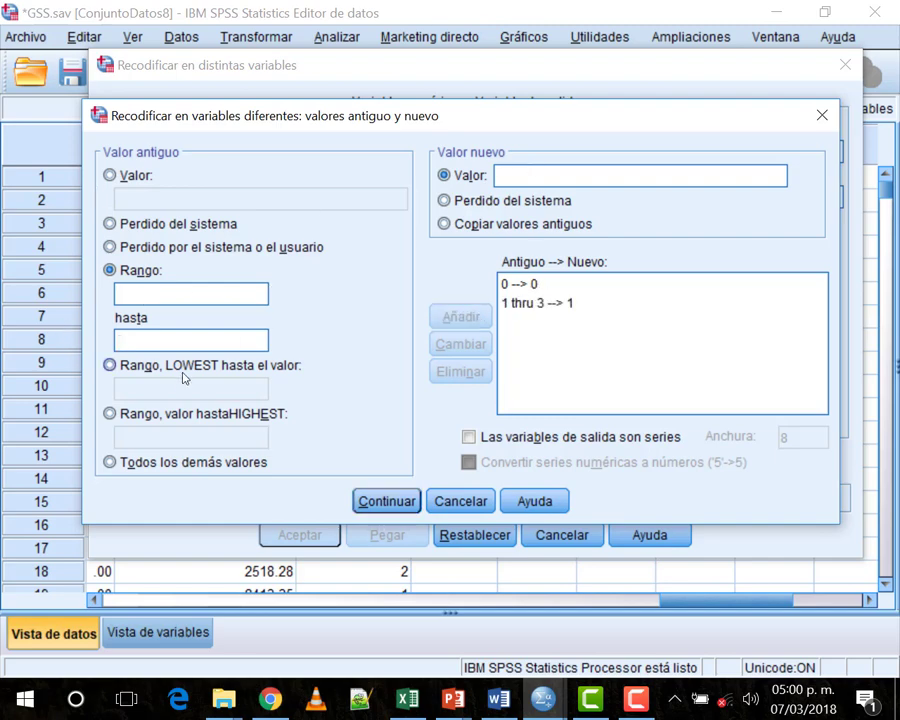
- Add a recode rule turning 4 through the highest value into 2, and accept the set of rules
click(211, 417)
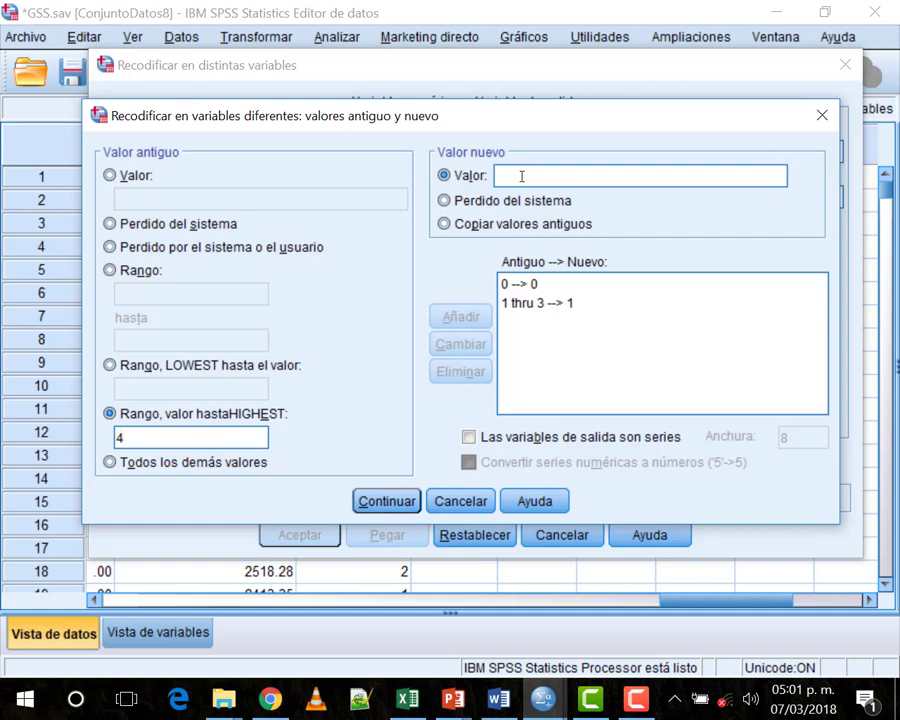
text(2)
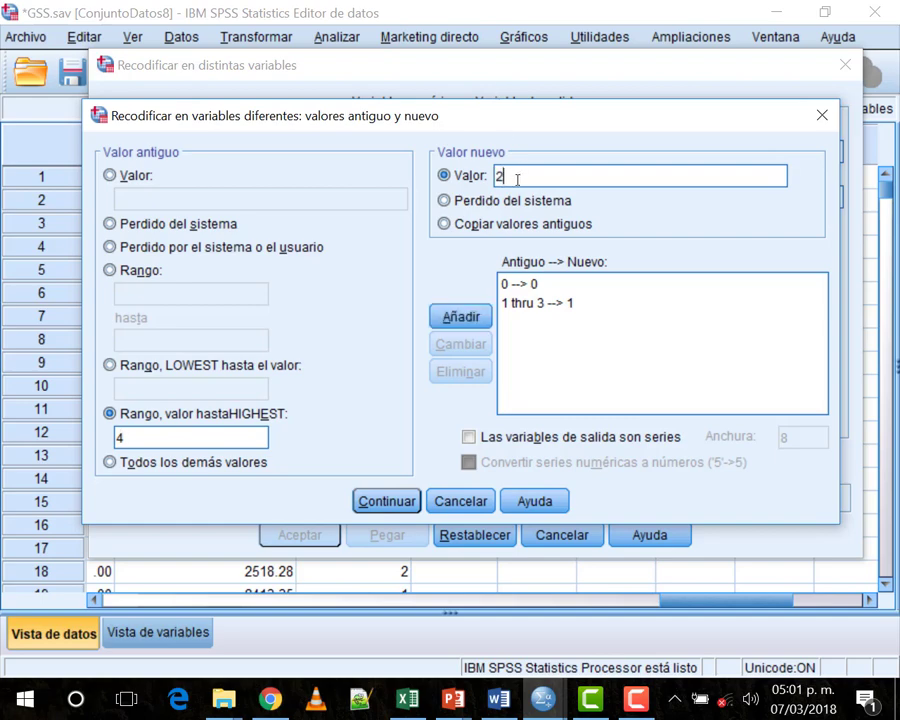
click(482, 316)
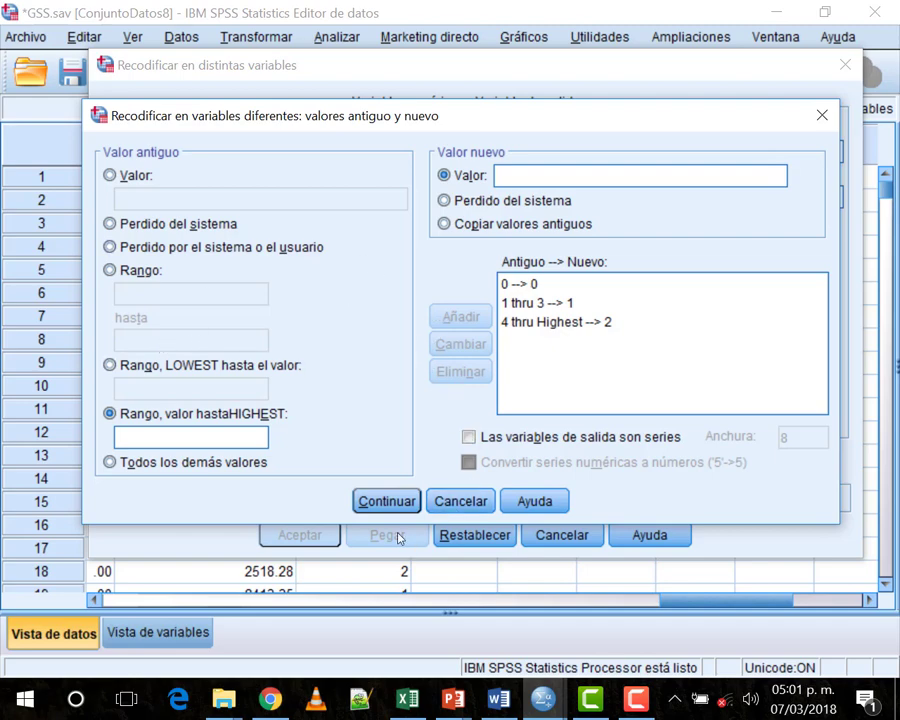
click(387, 501)
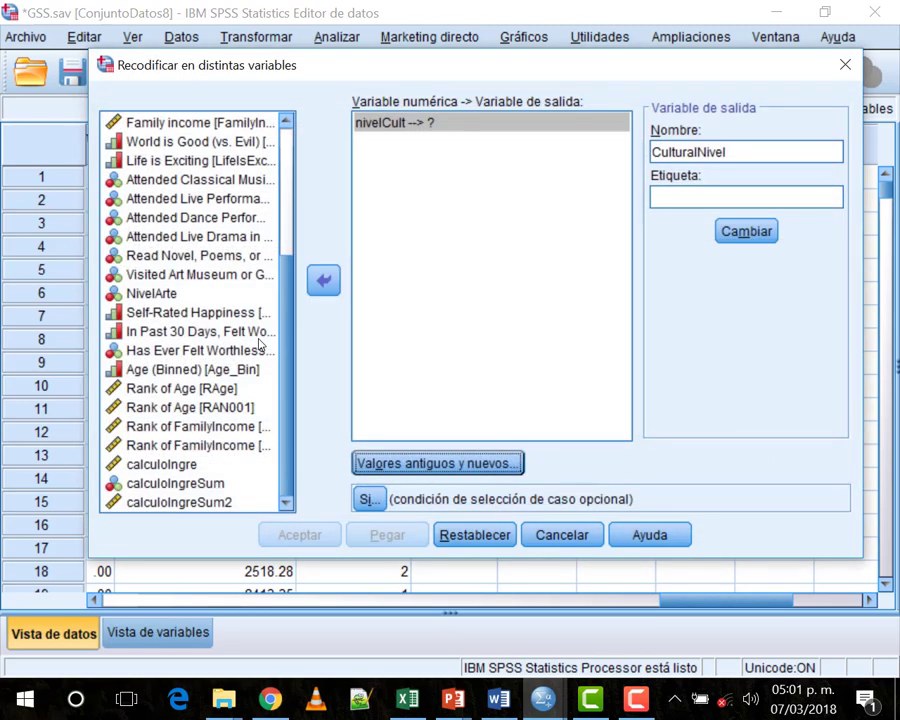
- Assign CulturalNivel as the output variable for nivelCult, run the recode and switch back to the GSS.sav data editor
click(746, 231)
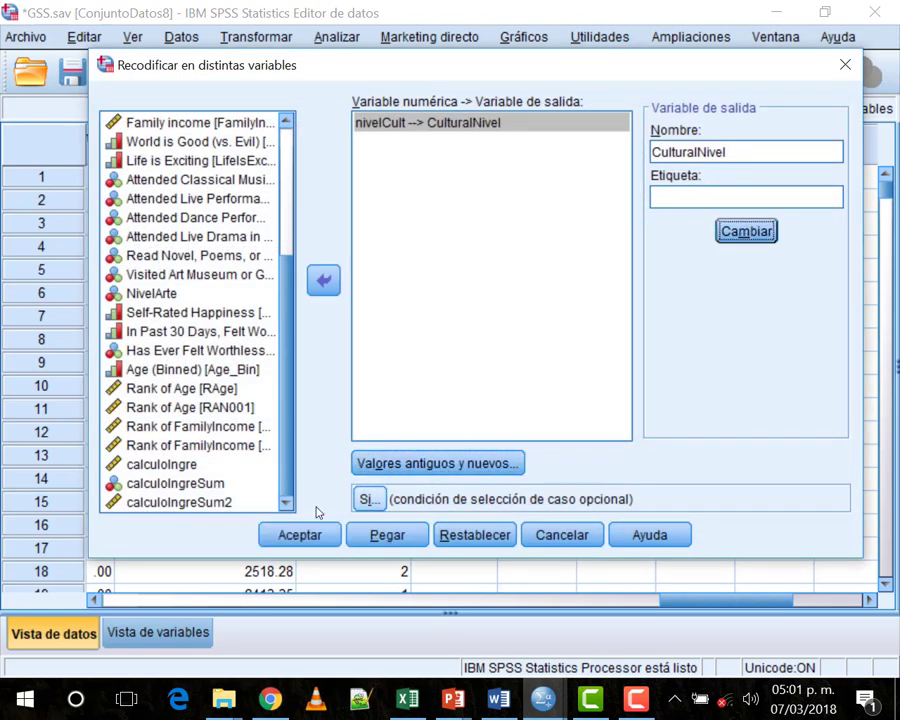
click(286, 537)
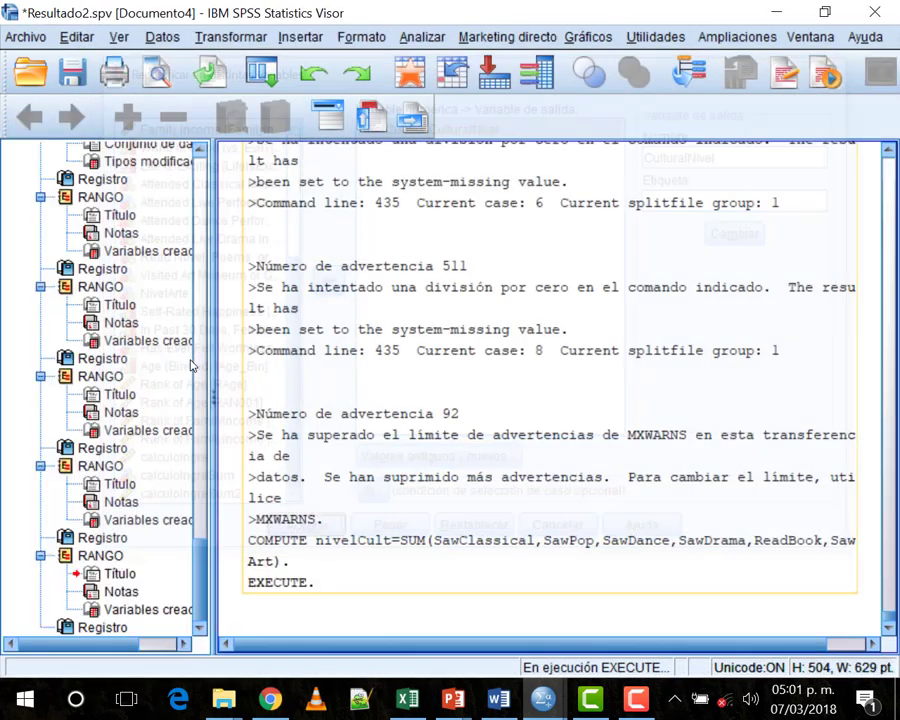
mouse_move(548, 697)
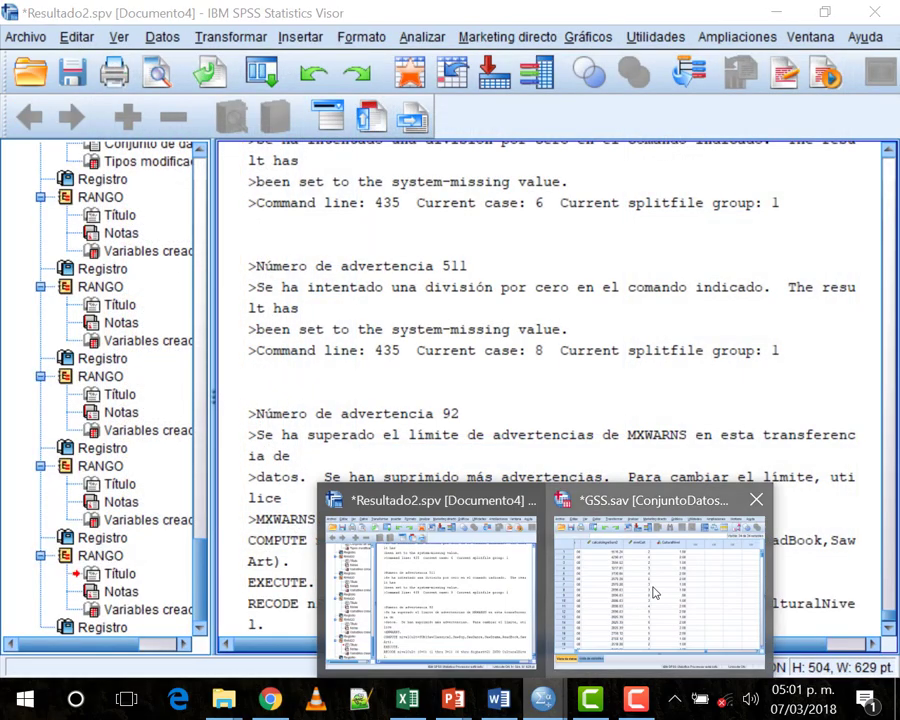
click(640, 590)
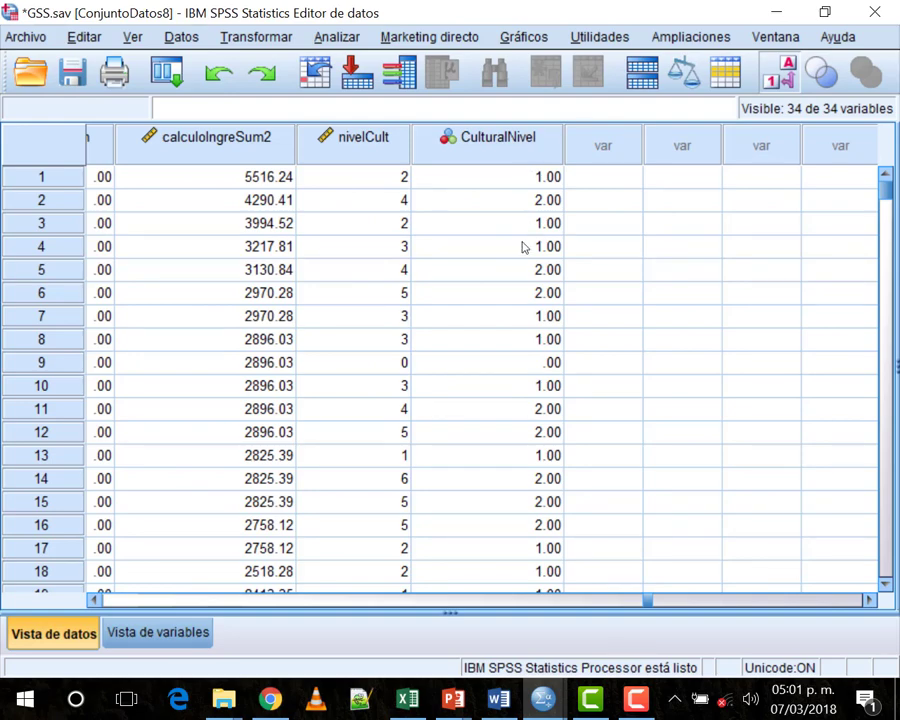
- Set the decimals of the CulturalNivel variable to 0 in its variable definition
double_click(481, 138)
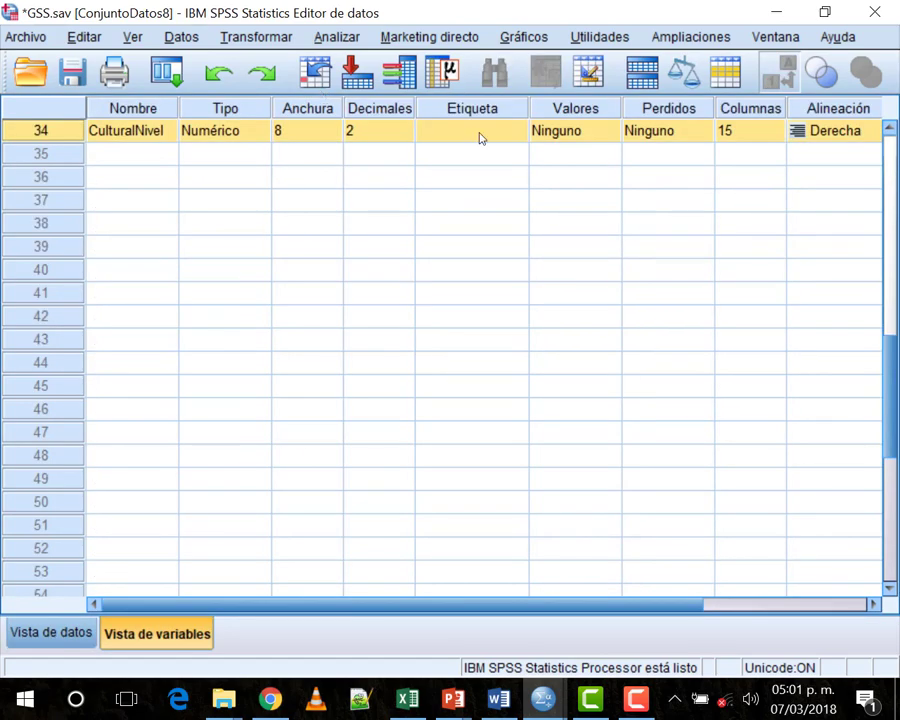
click(383, 136)
text(0)
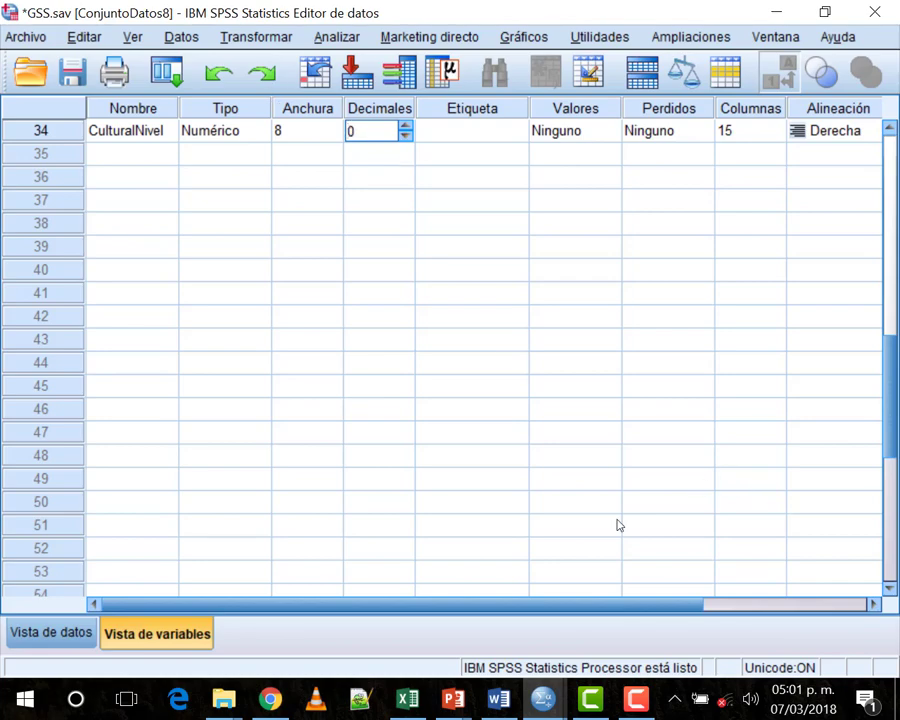
- Open the value labels of CulturalNivel and add the label "inculto" for value 0
drag(575, 606, 662, 595)
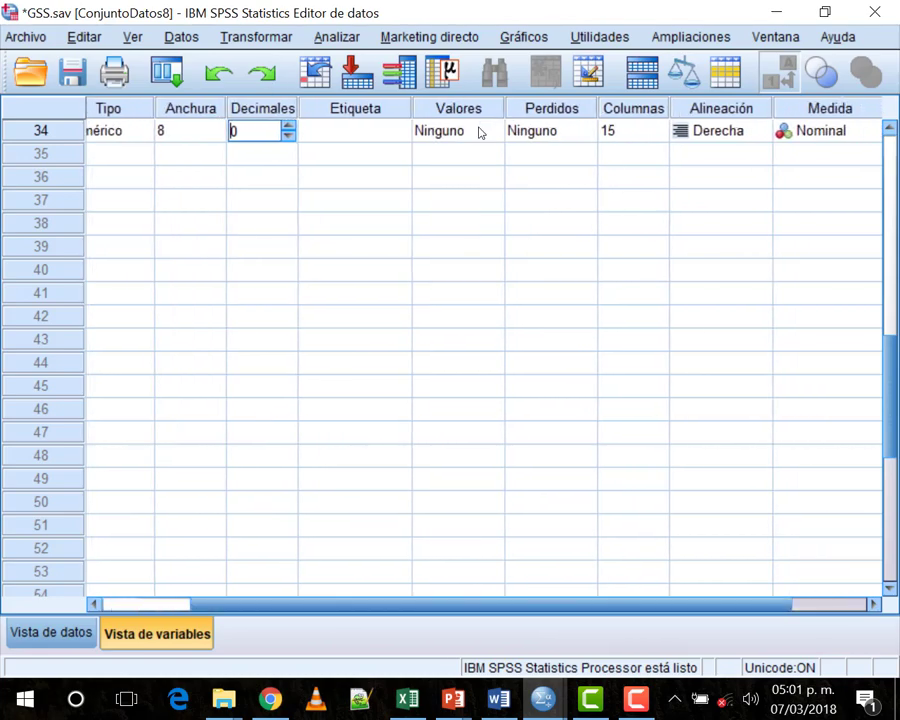
click(481, 133)
click(490, 131)
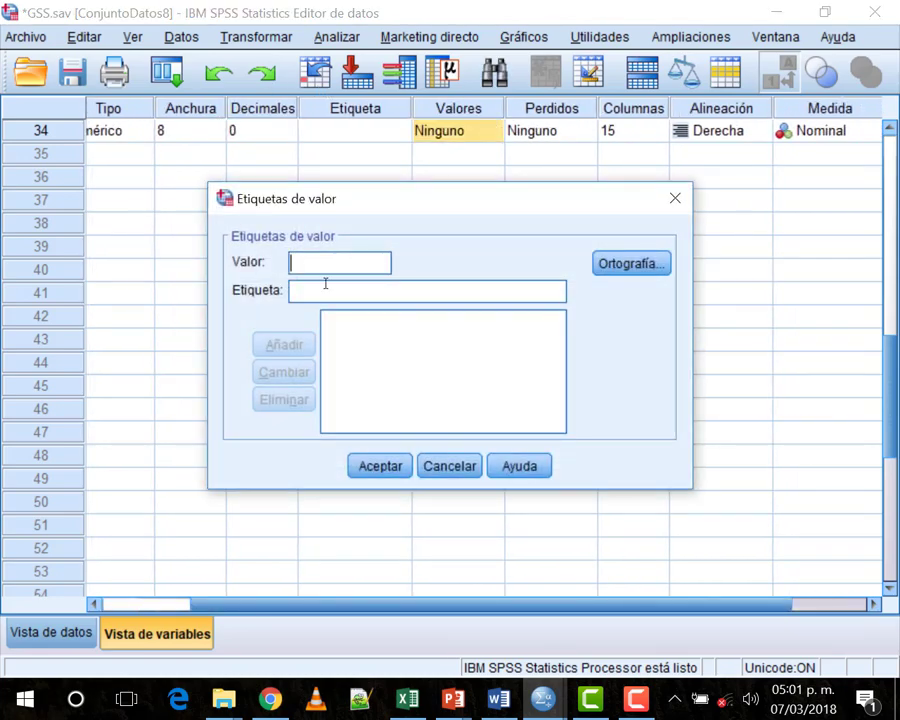
text(0)
key(Tab)
text(inculto)
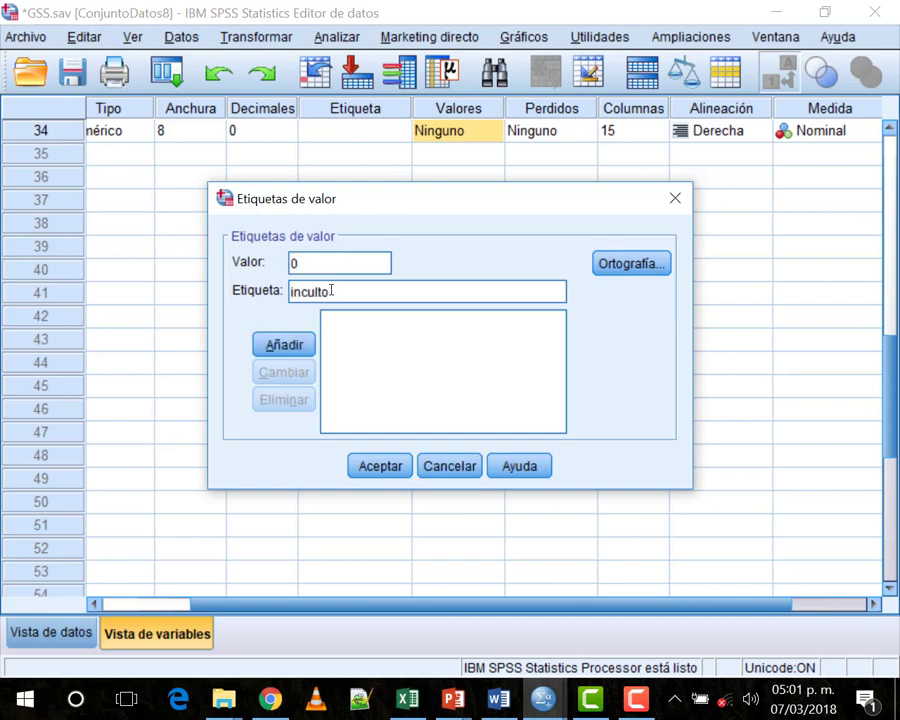
key(Tab)
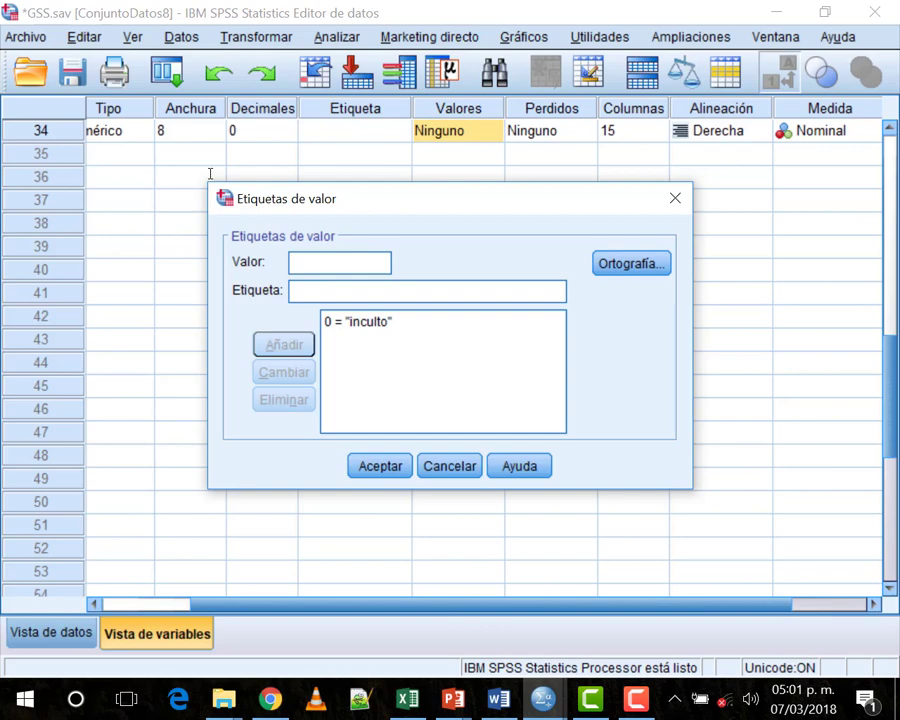
- Add the value label "culto" for value 1 of CulturalNivel
text(1)
click(330, 290)
text(culto)
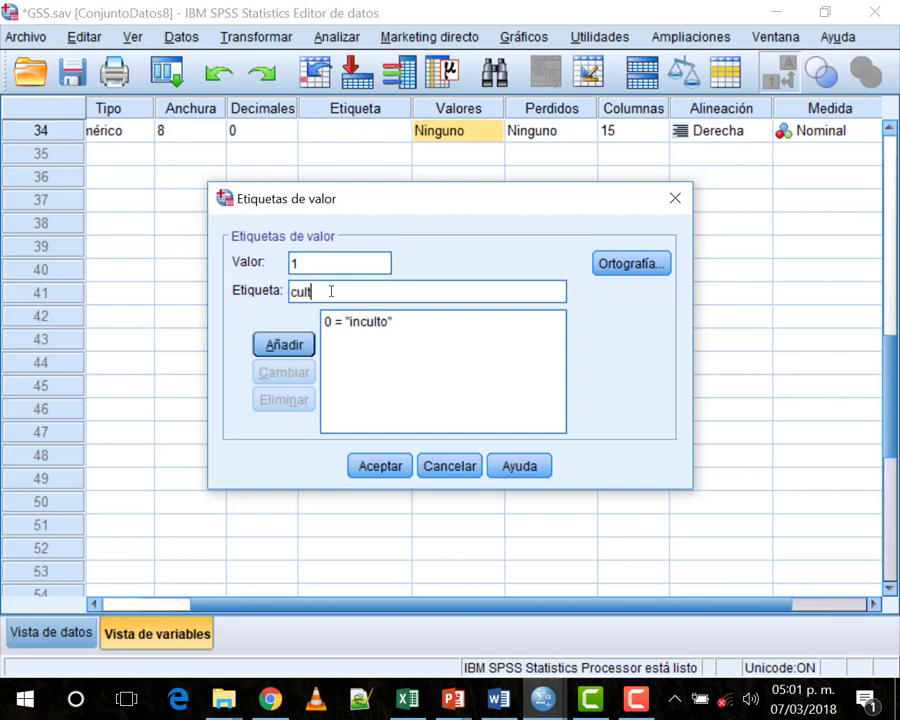
click(313, 341)
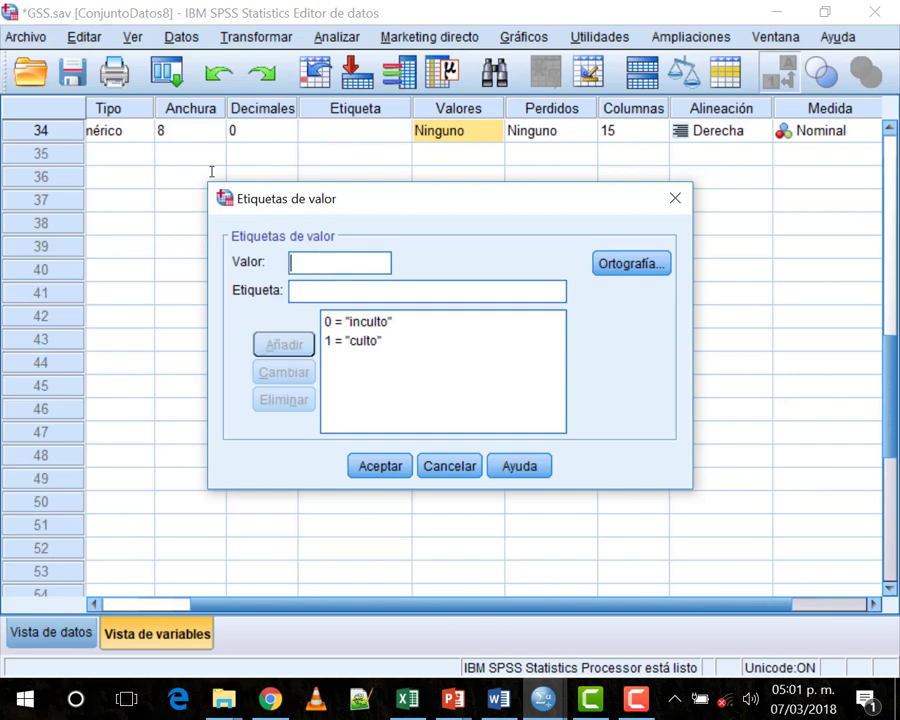
- Add the value label "super culto" for value 2 of CulturalNivel and accept the value labels
text(2)
click(325, 290)
text(supoer cul)
key(BackSpace)
key(BackSpace)
key(BackSpace)
key(BackSpace)
key(BackSpace)
key(BackSpace)
key(BackSpace)
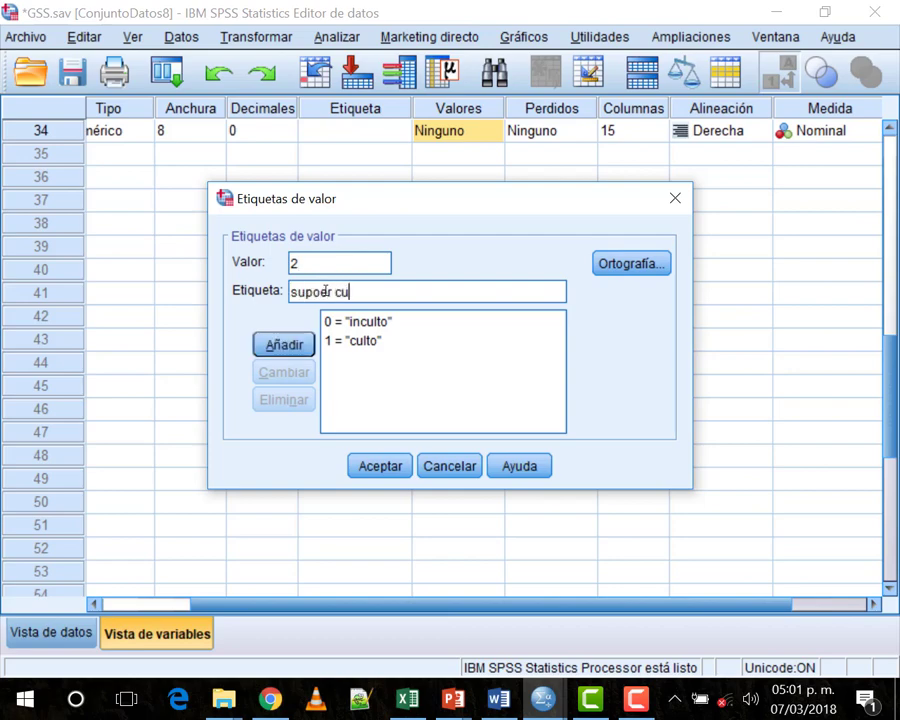
text(er culto)
key(Left)
key(Left)
key(Left)
key(Left)
key(Left)
key(End)
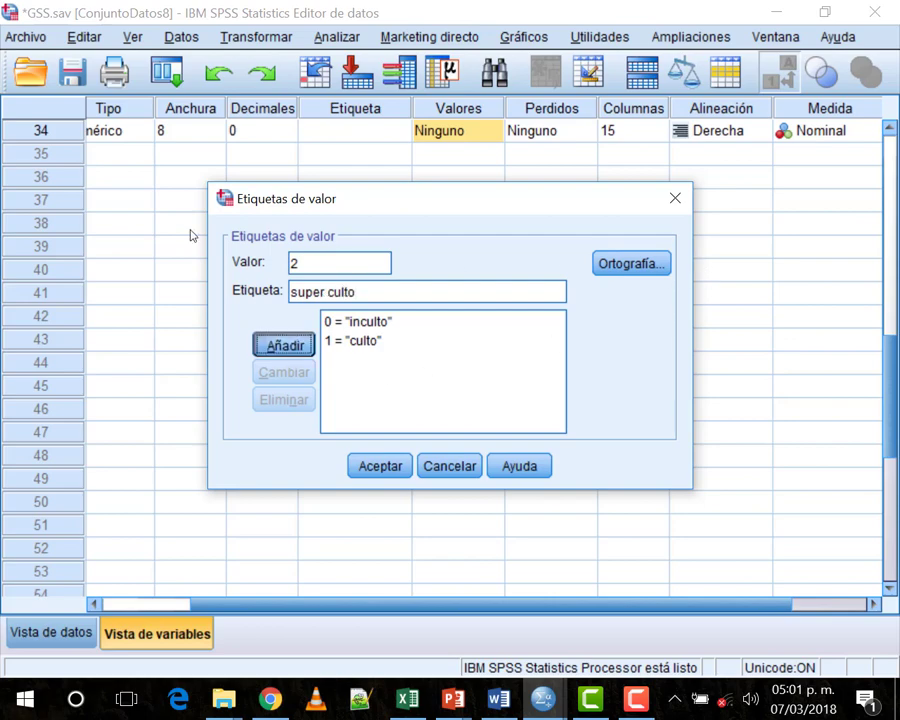
click(284, 344)
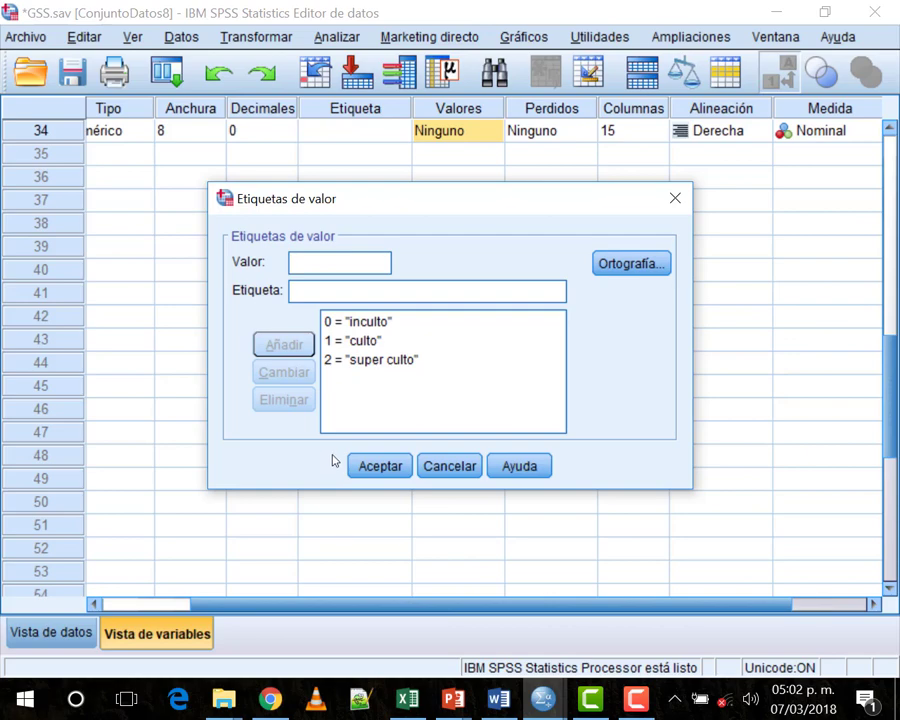
click(385, 467)
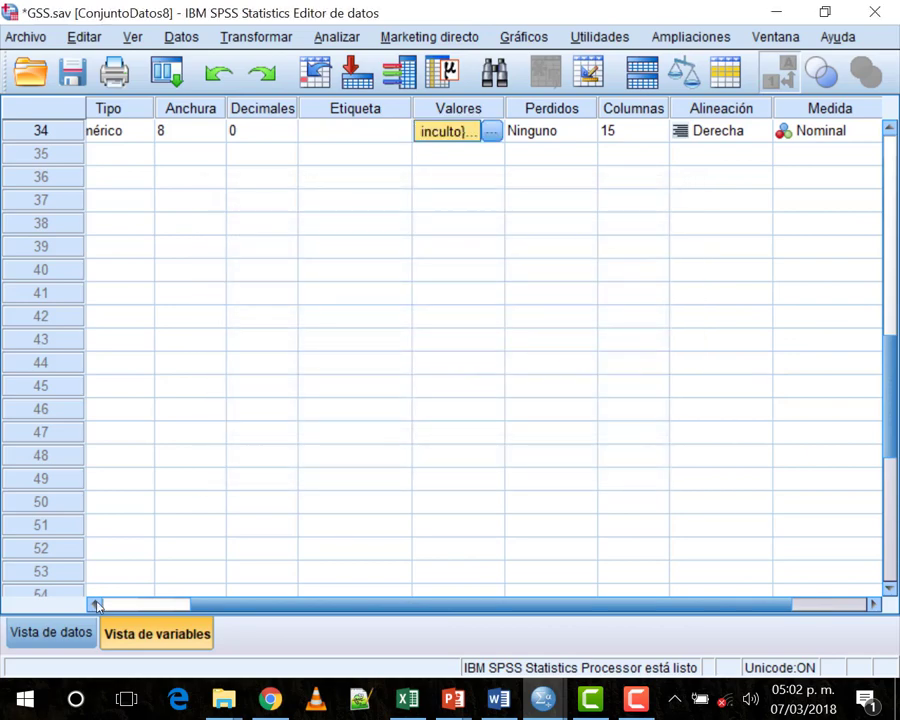
- Return to the data view and compare the labelled CulturalNivel values with nivelCult, starting at the first case
click(50, 632)
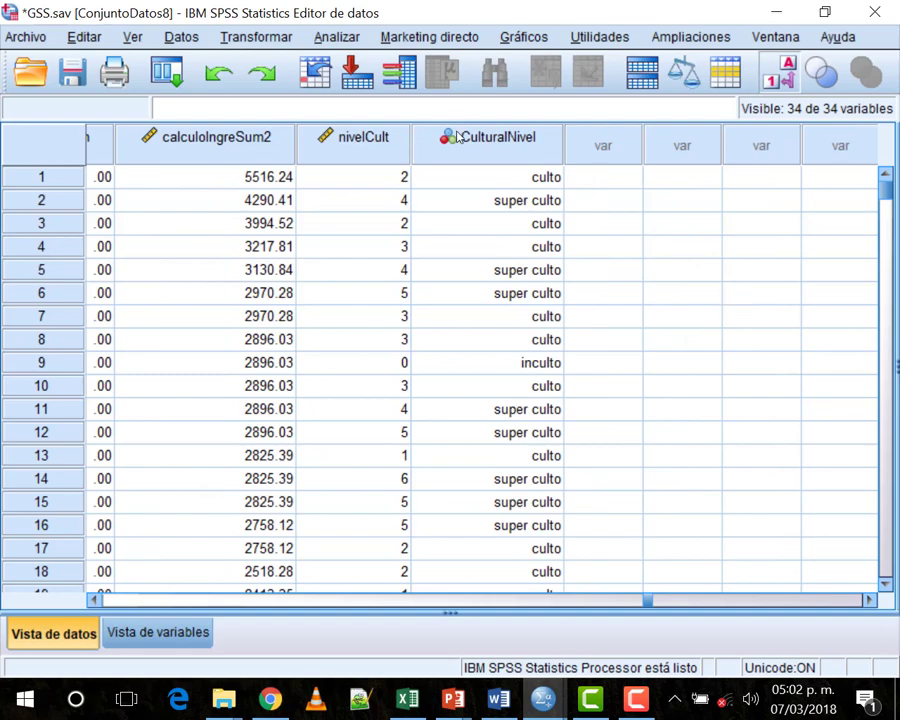
click(380, 177)
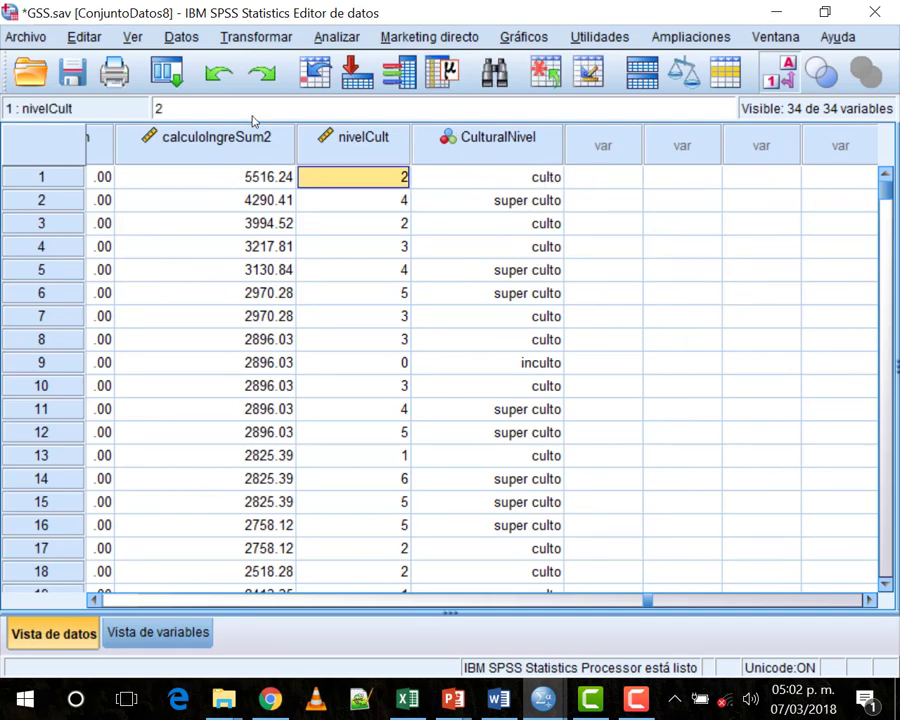
- Compare the nivelCult values with the CulturalNivel labels for case 2 and case 9
click(387, 200)
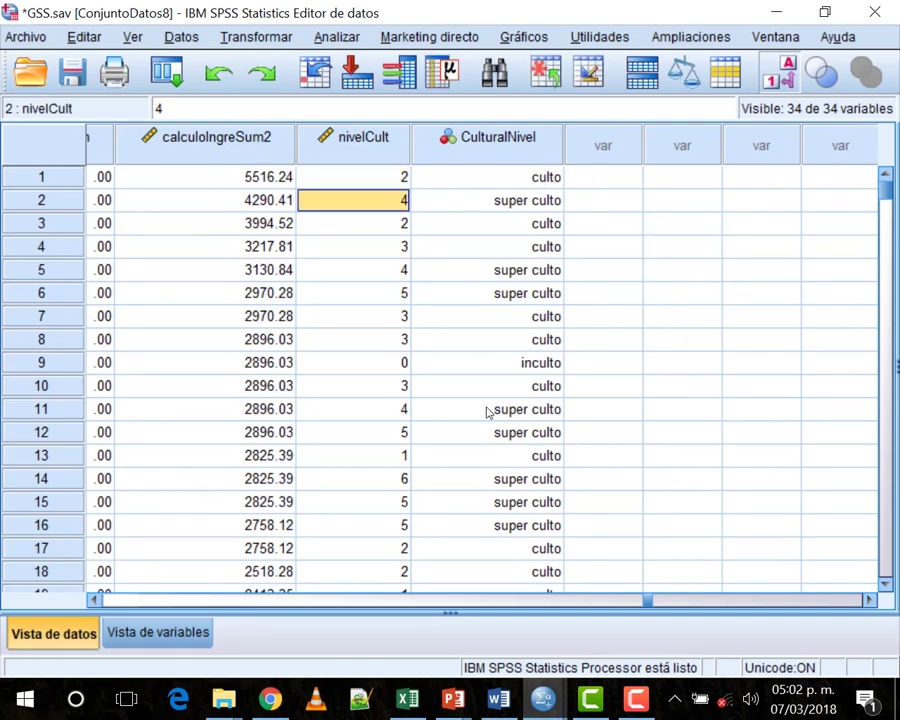
click(483, 364)
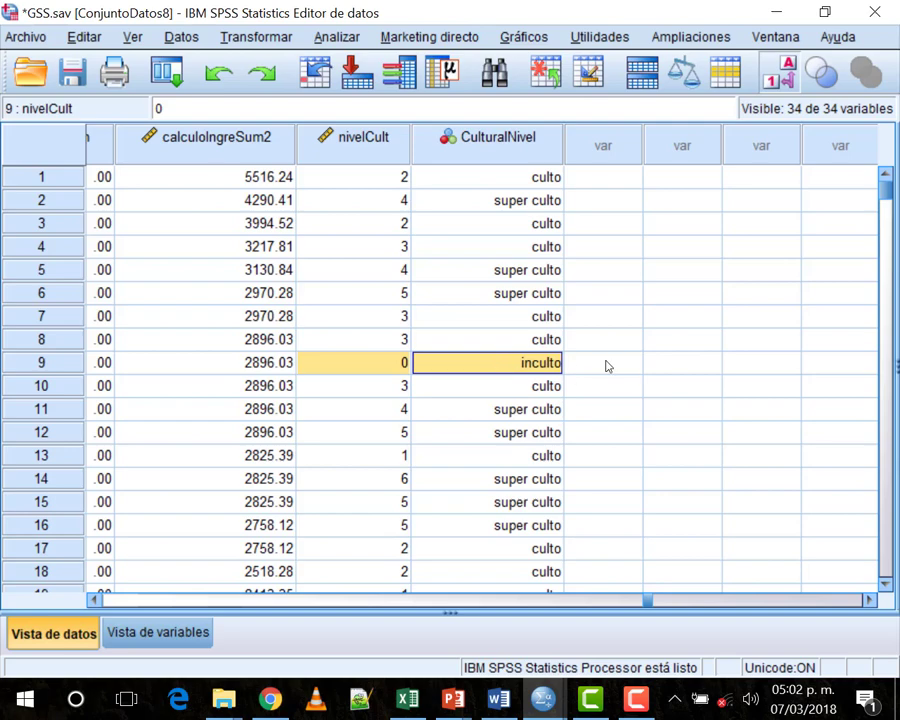
double_click(556, 360)
key(Up)
key(Right)
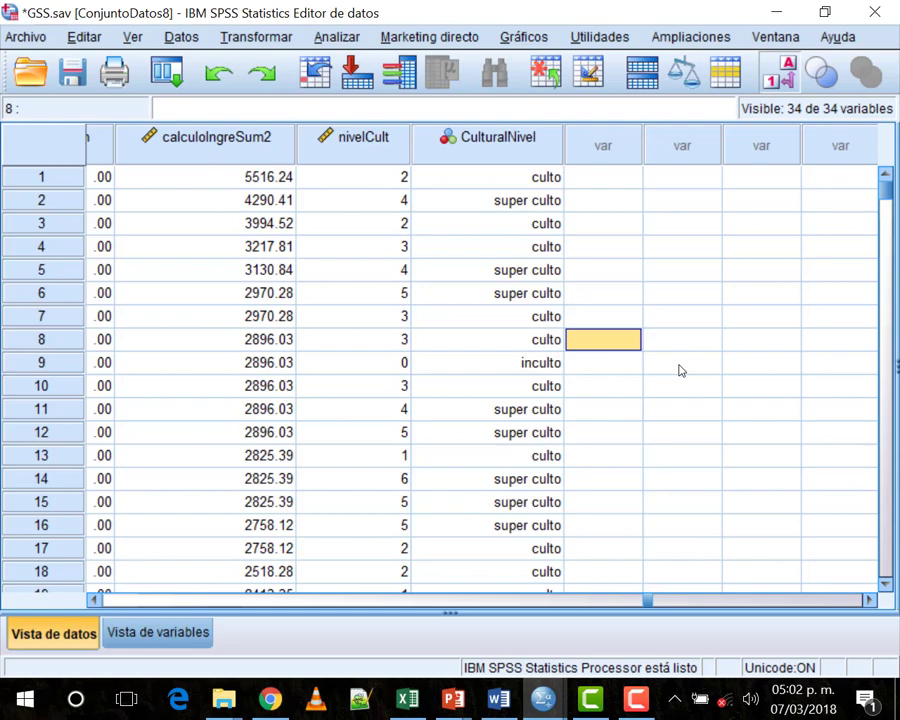
- Open the Chart Builder and place a simple bar chart from the gallery on the canvas
click(490, 158)
click(523, 37)
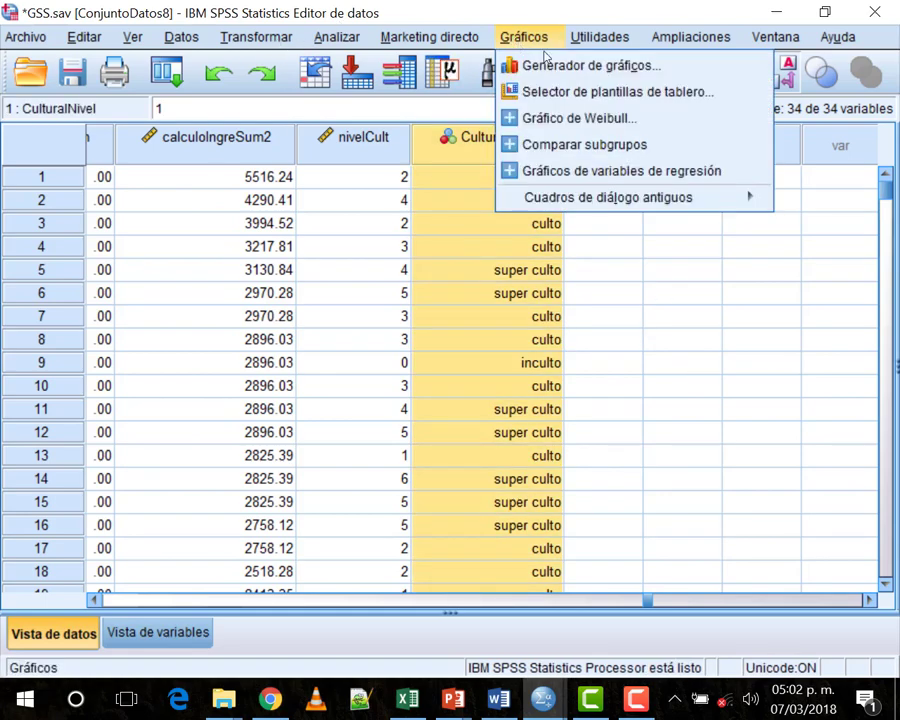
click(514, 62)
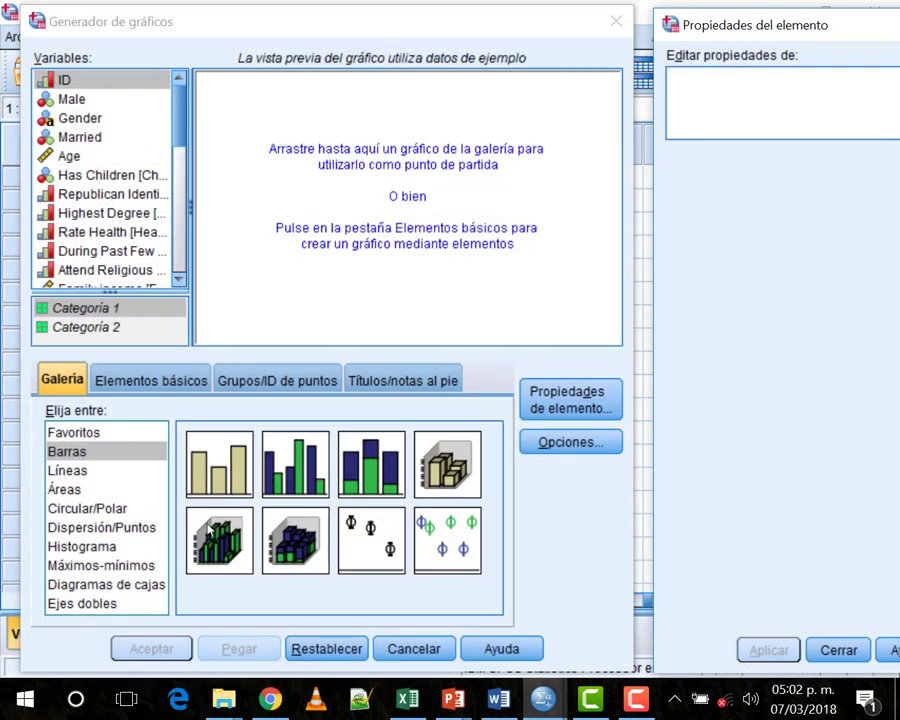
drag(219, 463, 290, 130)
- Assign CulturalNivel to the X axis of the bar chart and generate the chart in the output viewer
click(125, 156)
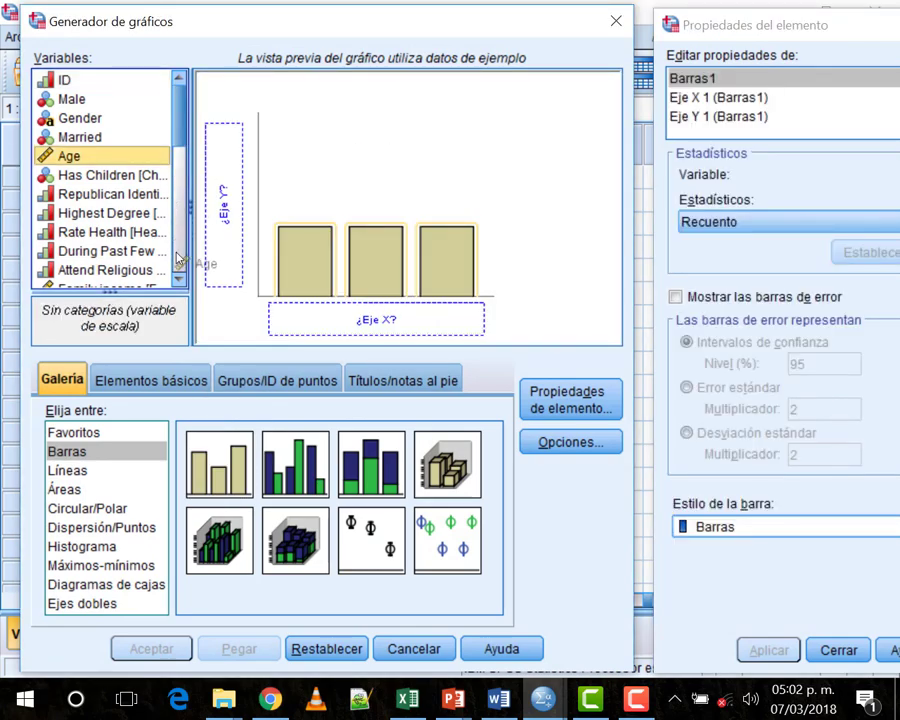
scroll(125, 185, down, 10)
drag(152, 278, 300, 316)
click(182, 645)
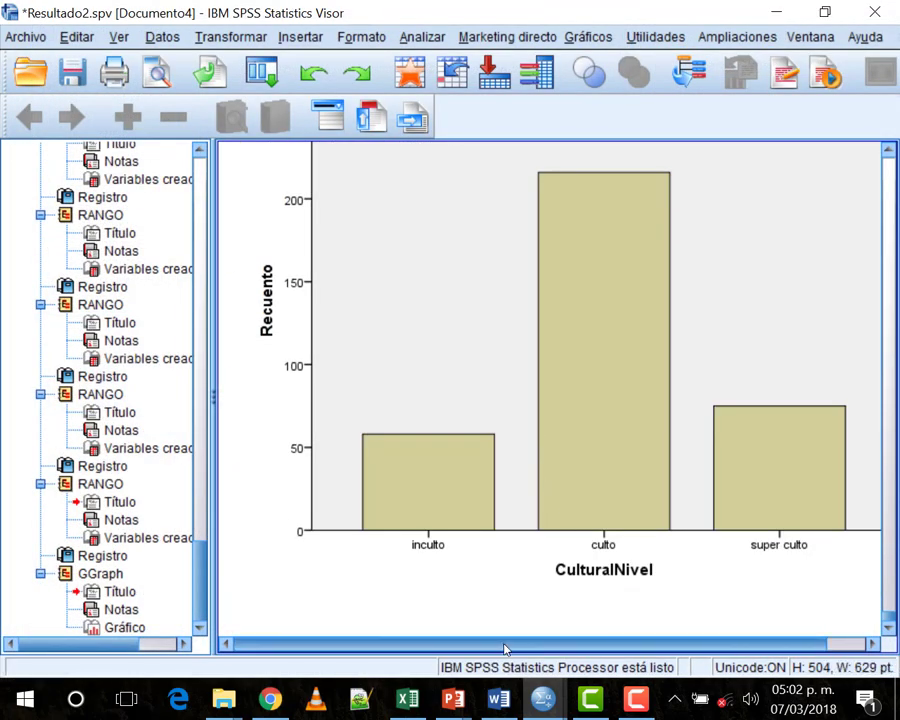
click(504, 643)
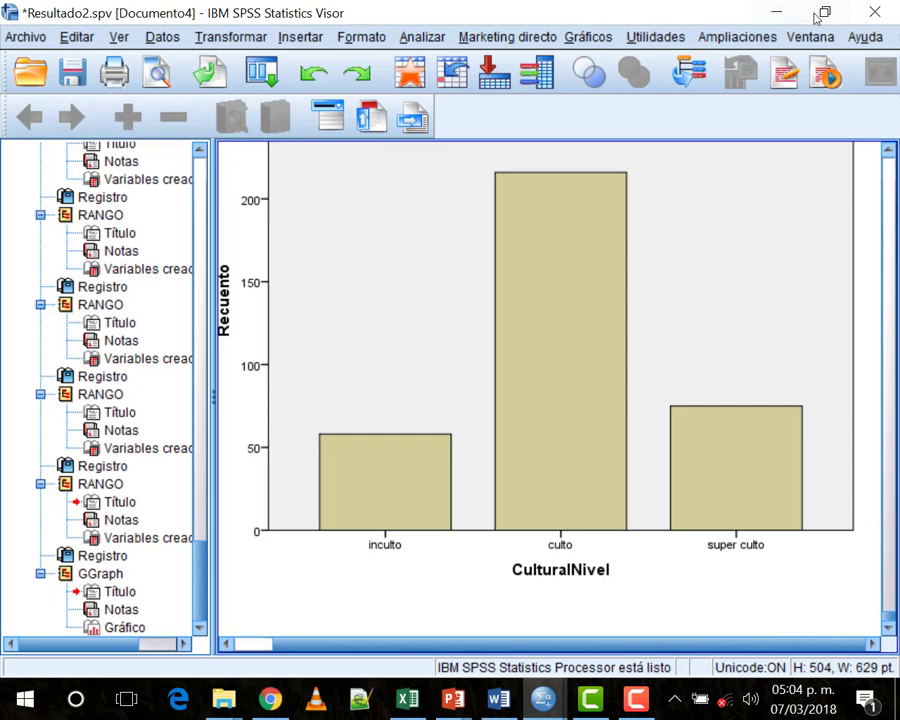
- Close the Resultado2.spv output and the GSS.sav dataset without saving, and close the Begin folder window
click(875, 11)
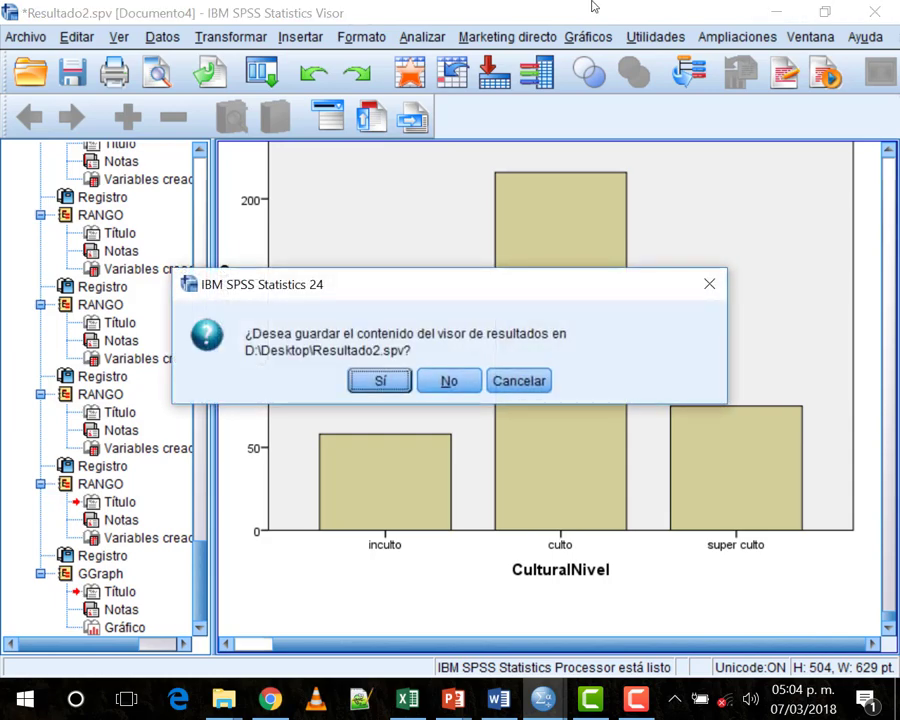
click(447, 381)
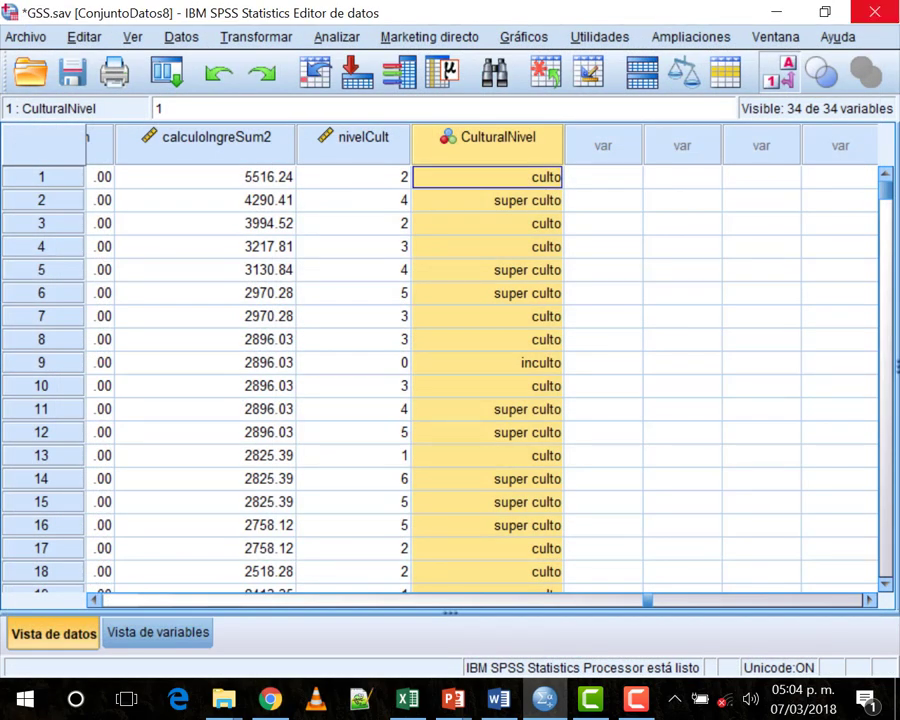
click(425, 399)
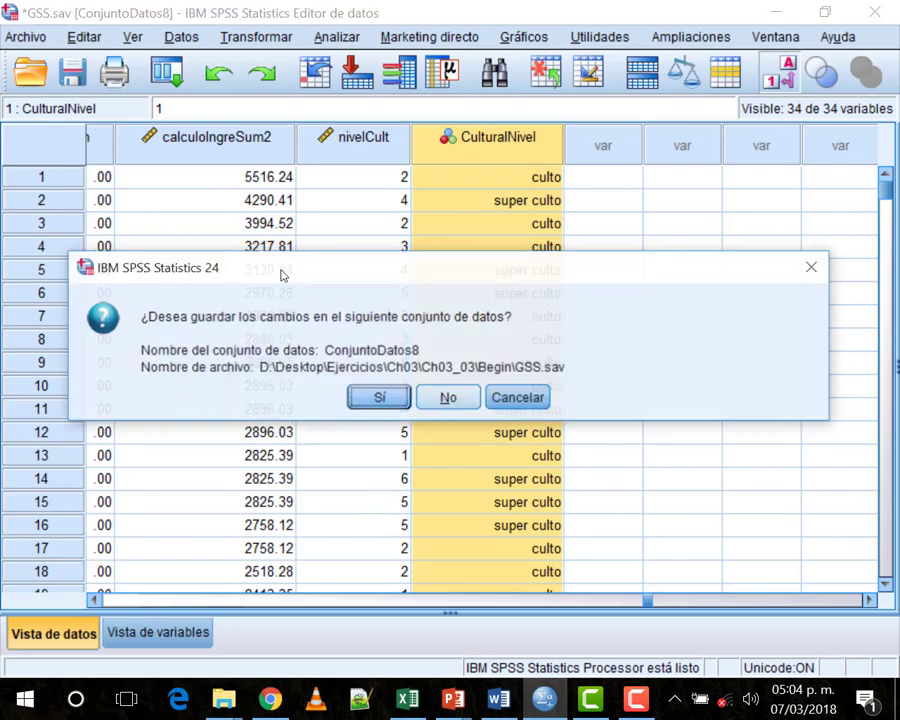
click(446, 396)
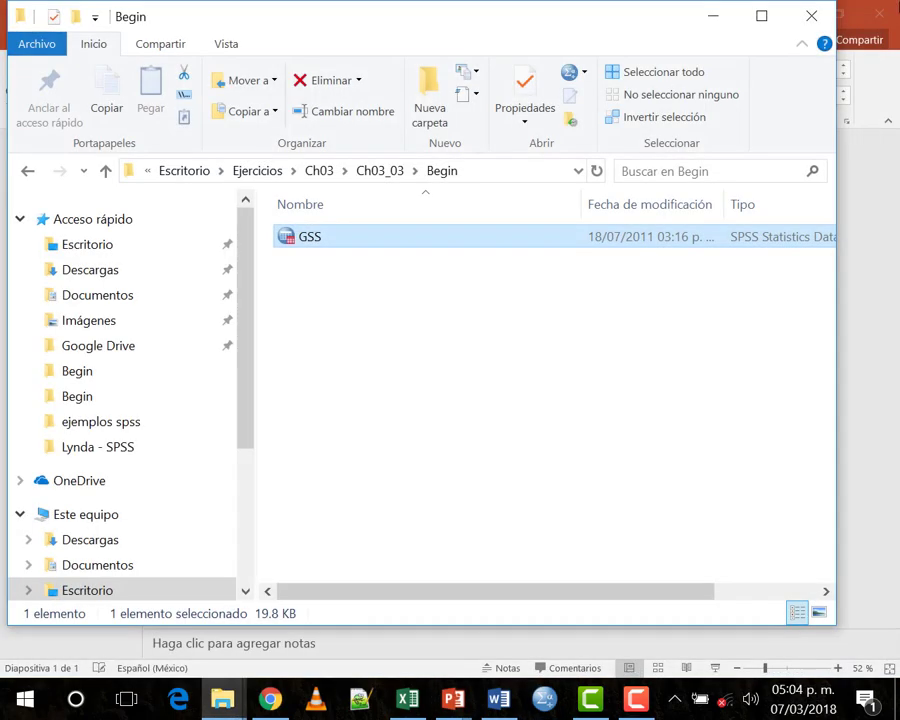
click(812, 17)
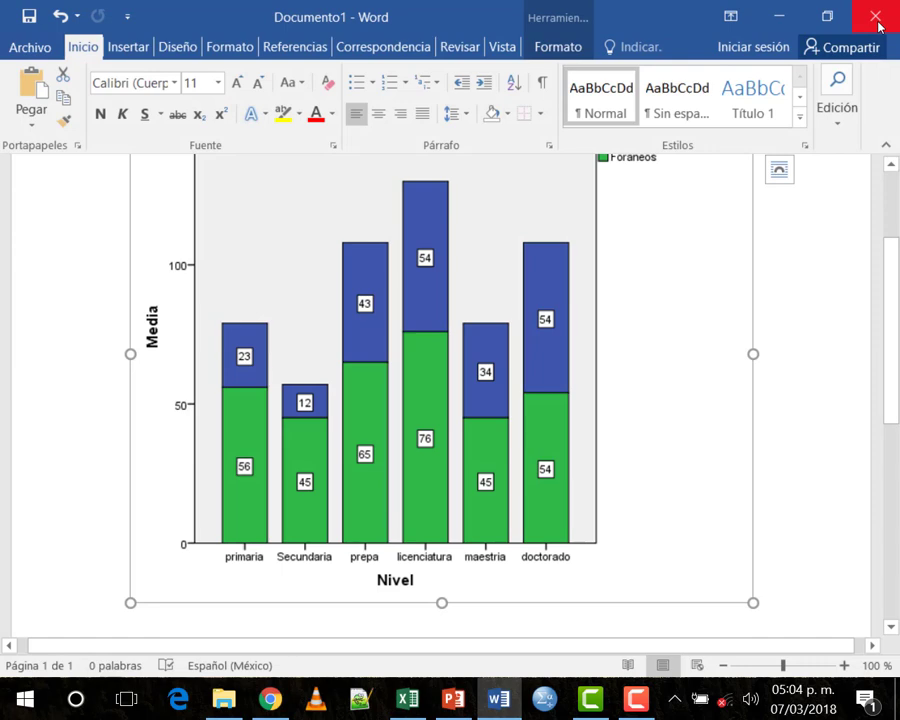
- Close Documento1 in Word without saving its changes
click(877, 22)
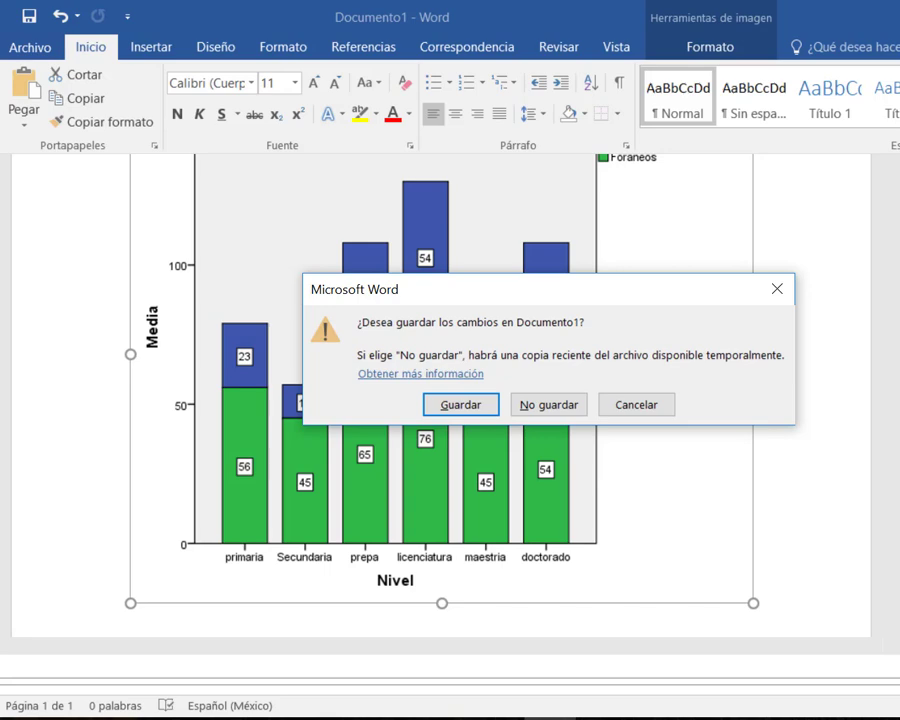
key(Return)
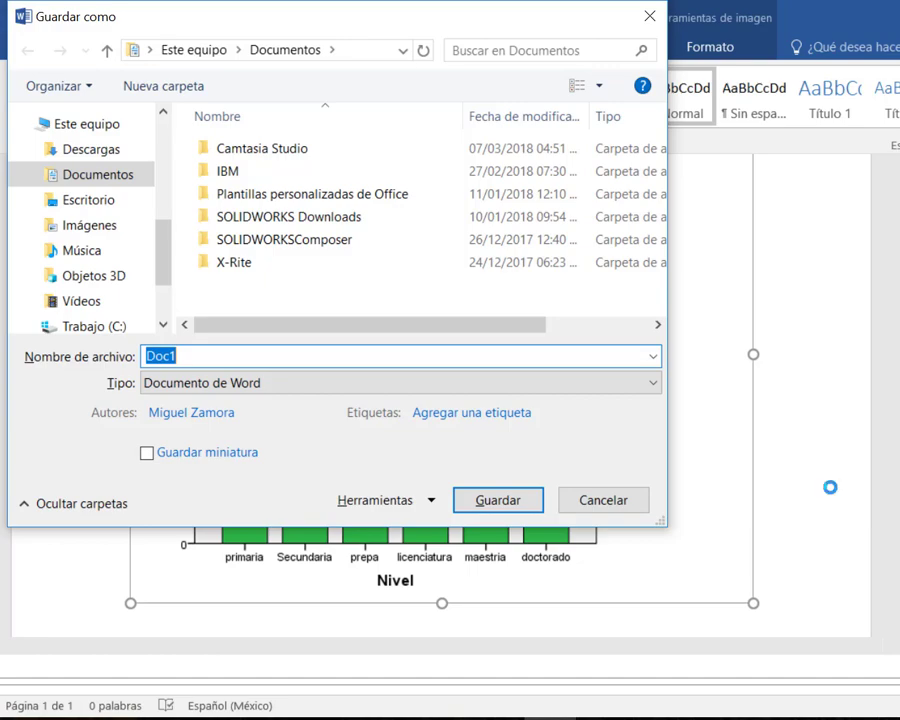
click(603, 500)
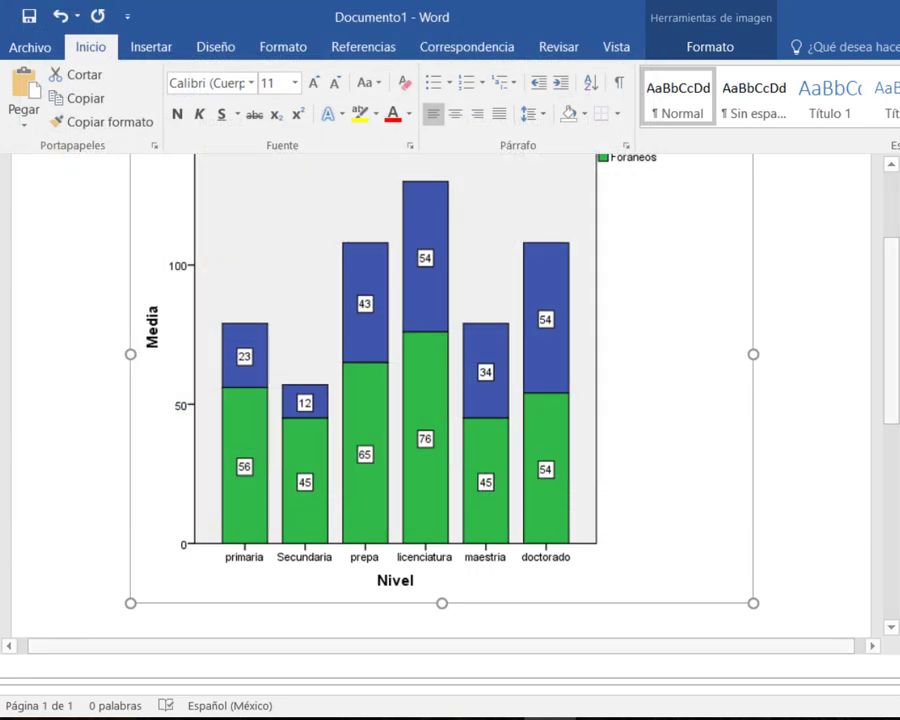
key(alt+F4)
click(680, 411)
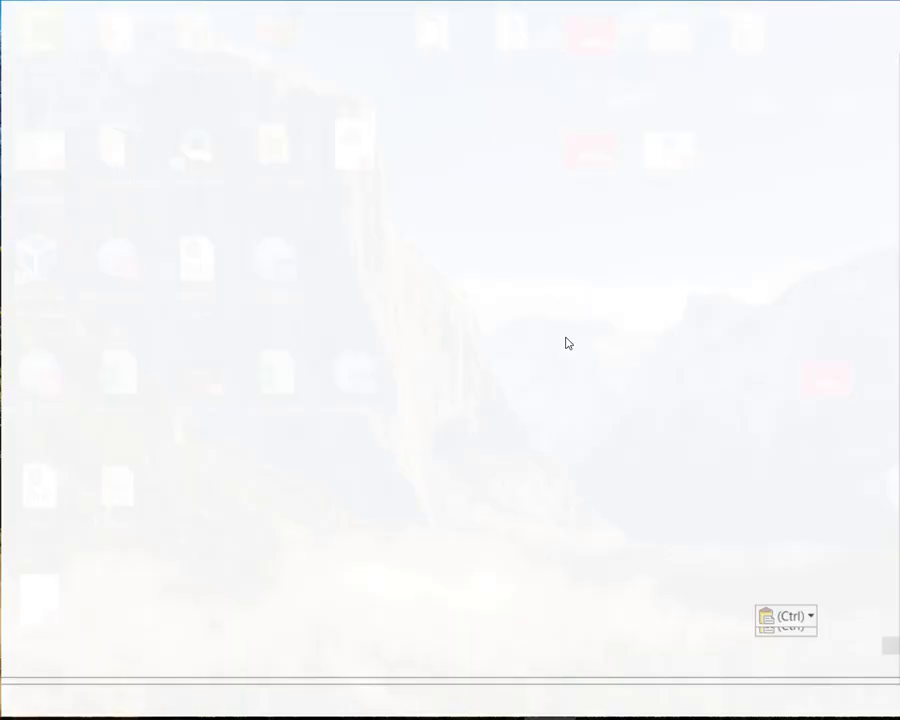